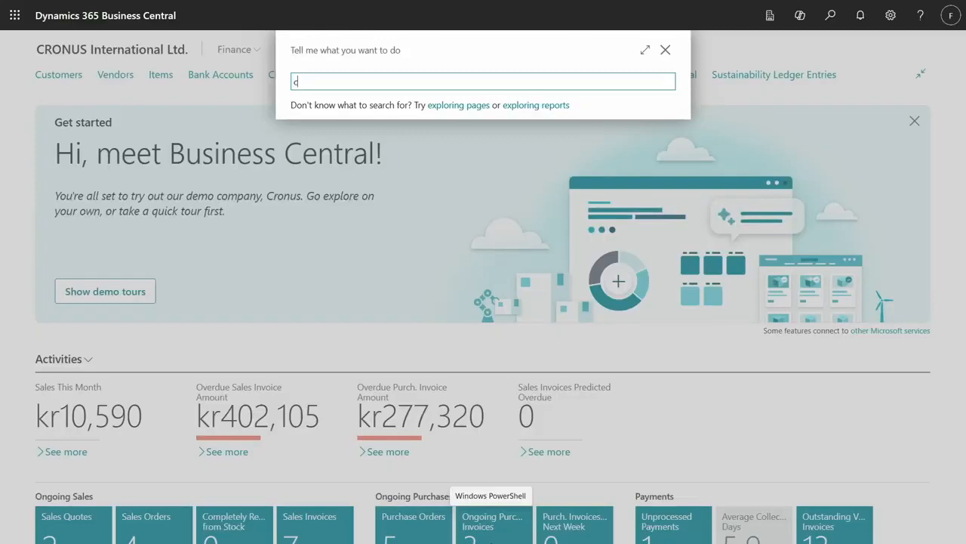
# Generate the full demo data for the Sustainability Module with the Contoso Demo Tool, posting its journal lines
pyautogui.write('ontos')
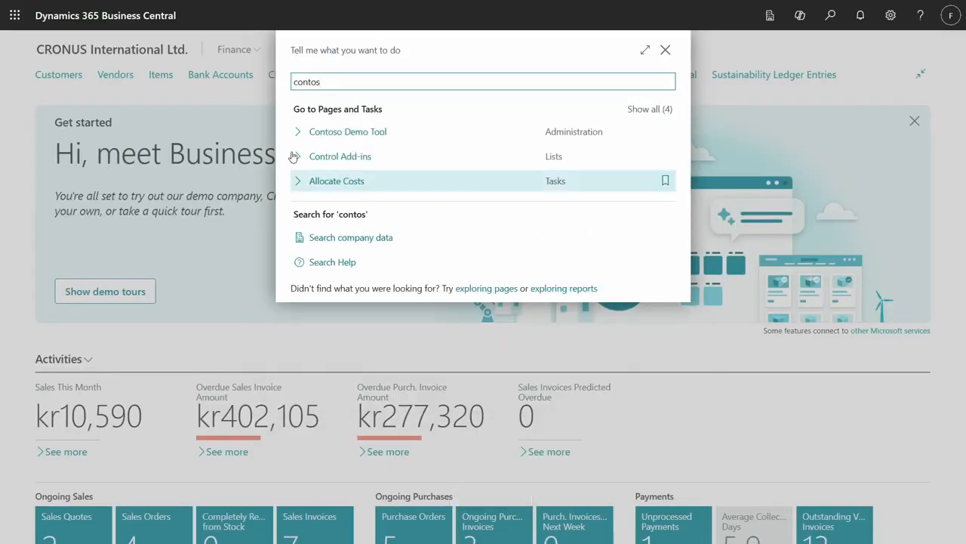
pyautogui.click(343, 132)
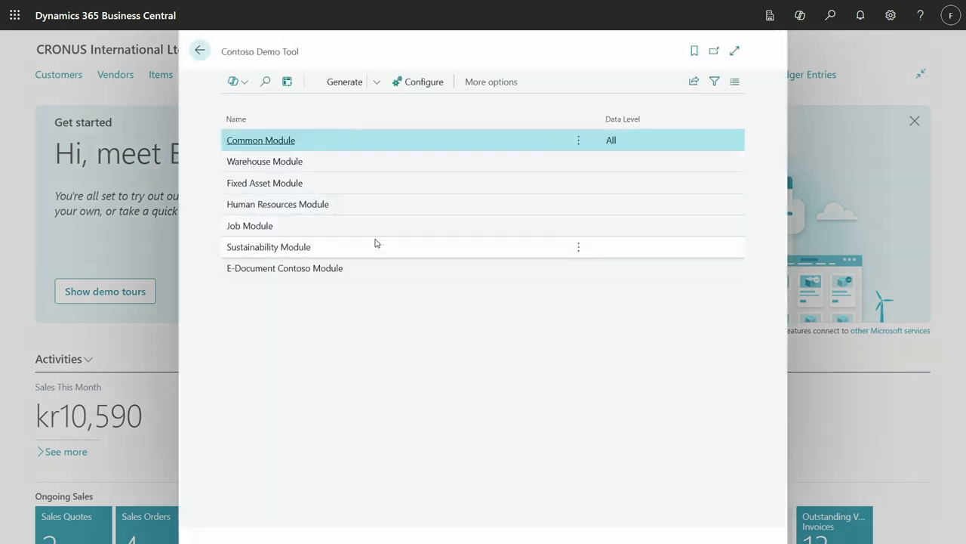
pyautogui.click(412, 249)
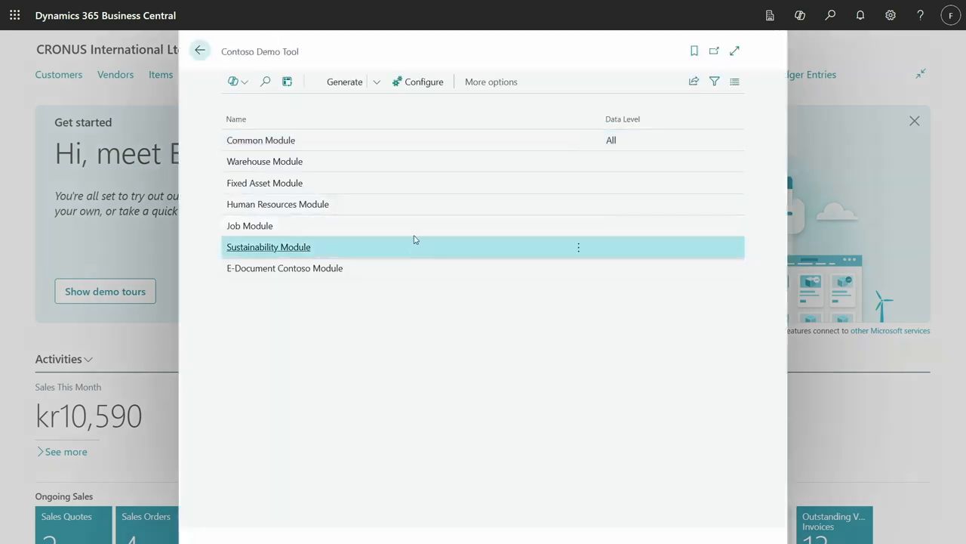
pyautogui.click(375, 83)
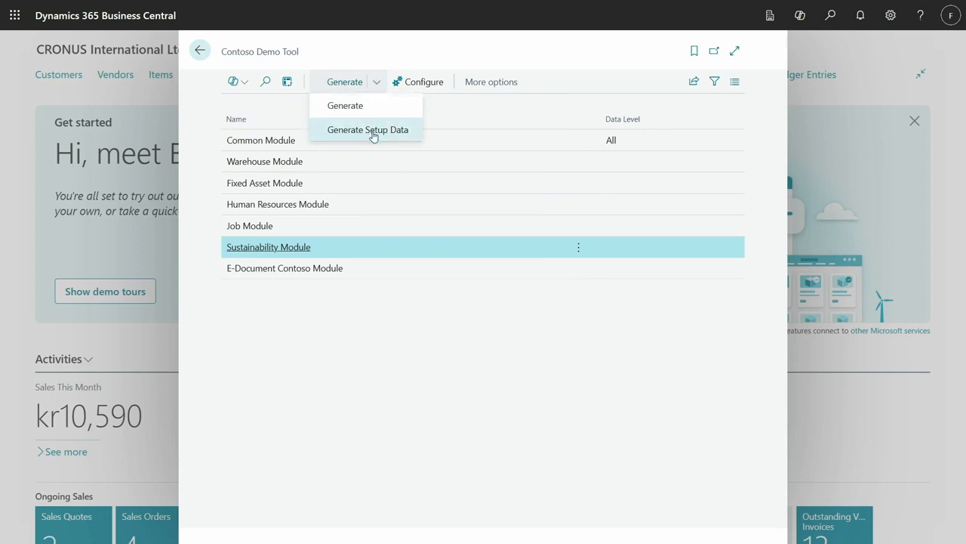
pyautogui.click(345, 108)
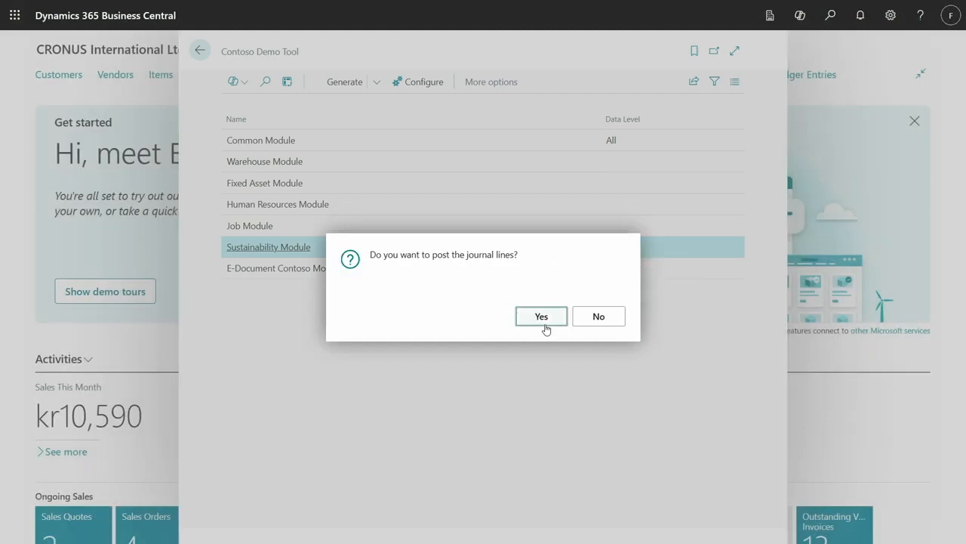
pyautogui.click(542, 317)
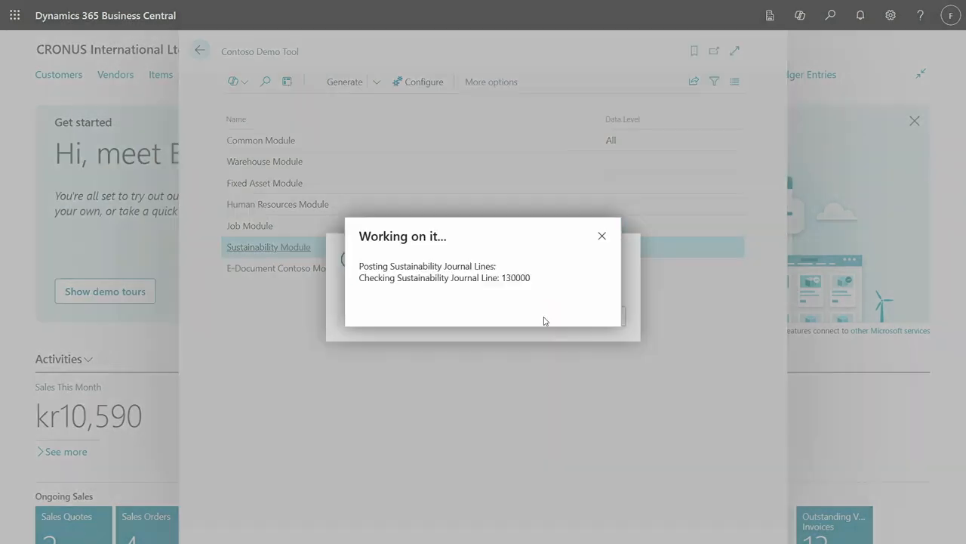
pyautogui.click(604, 318)
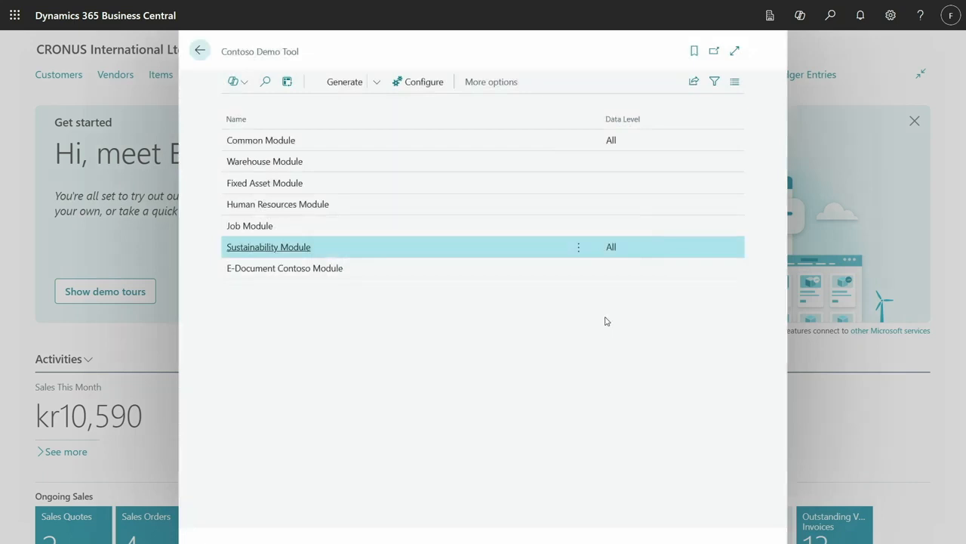
pyautogui.press('Escape')
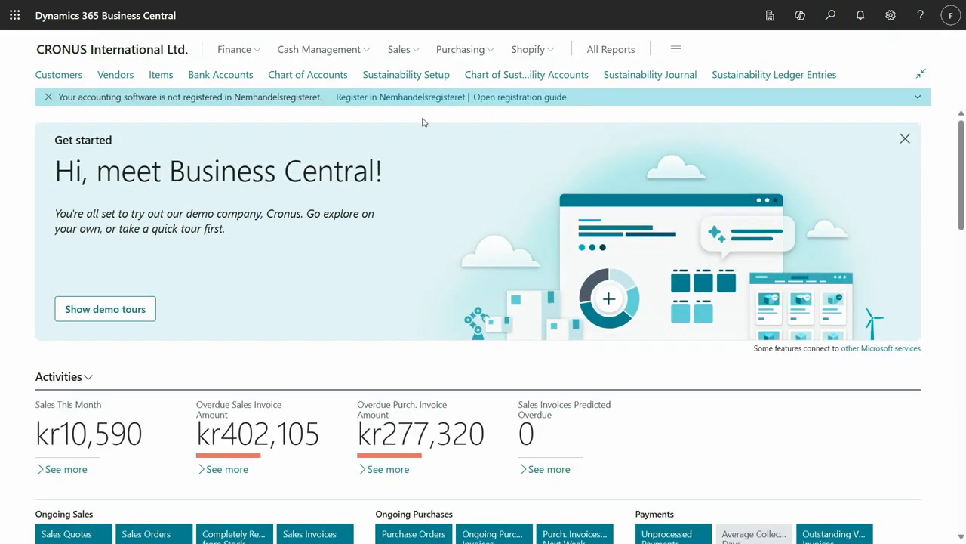
# Open Sustainability Setup for editing and review the sustainability account categories and their subcategories
pyautogui.click(396, 78)
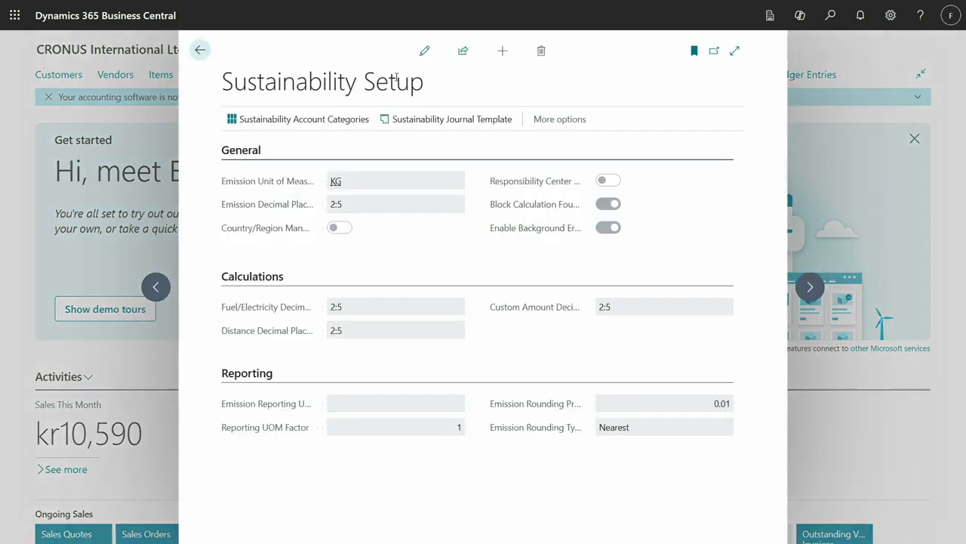
pyautogui.click(425, 53)
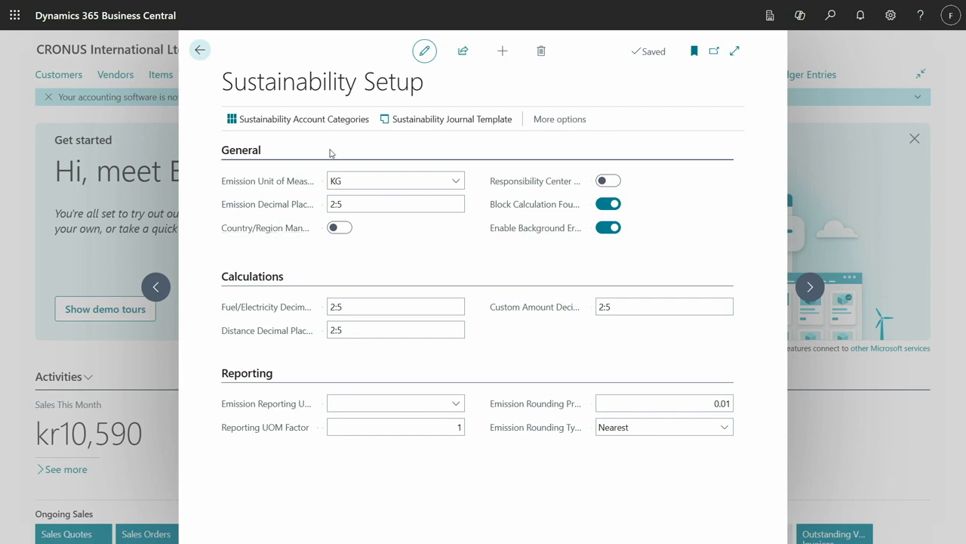
pyautogui.click(326, 121)
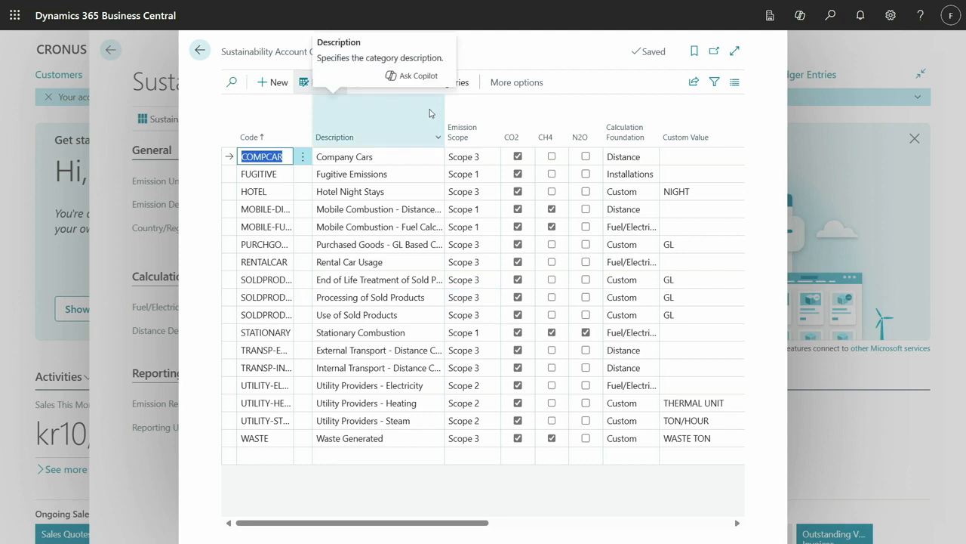
pyautogui.click(447, 85)
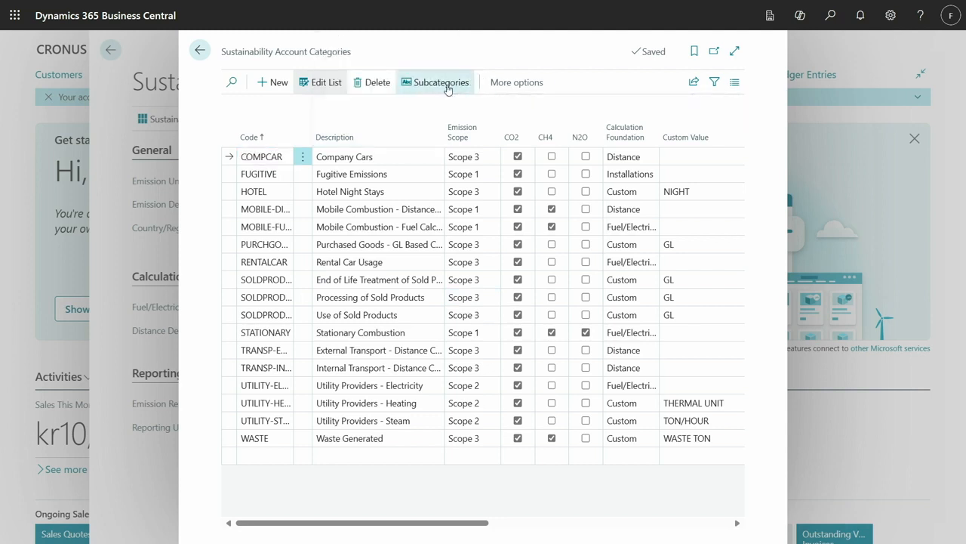
pyautogui.press('Escape')
pyautogui.press('Escape')
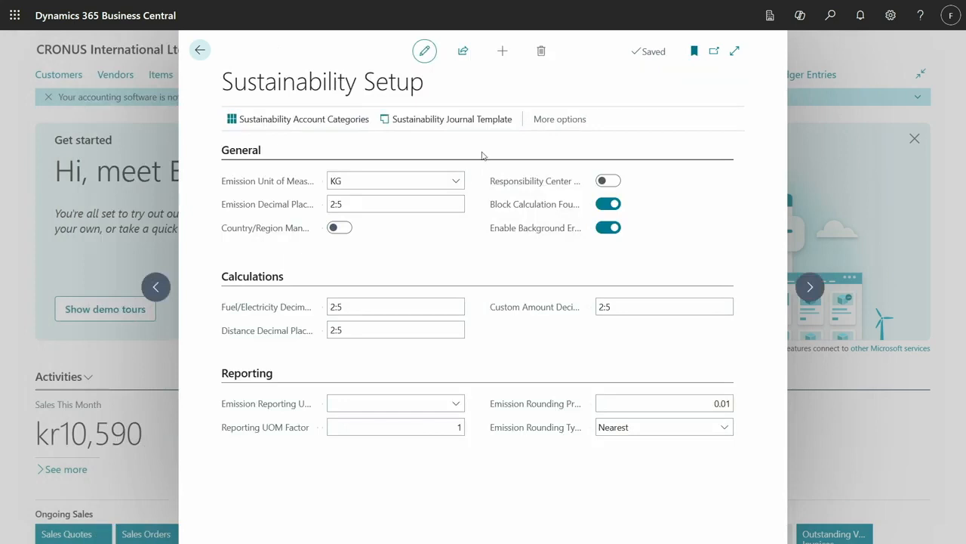
# Review the sustainability journal templates and the batches of the GENERAL template, and return to the home page
pyautogui.click(461, 119)
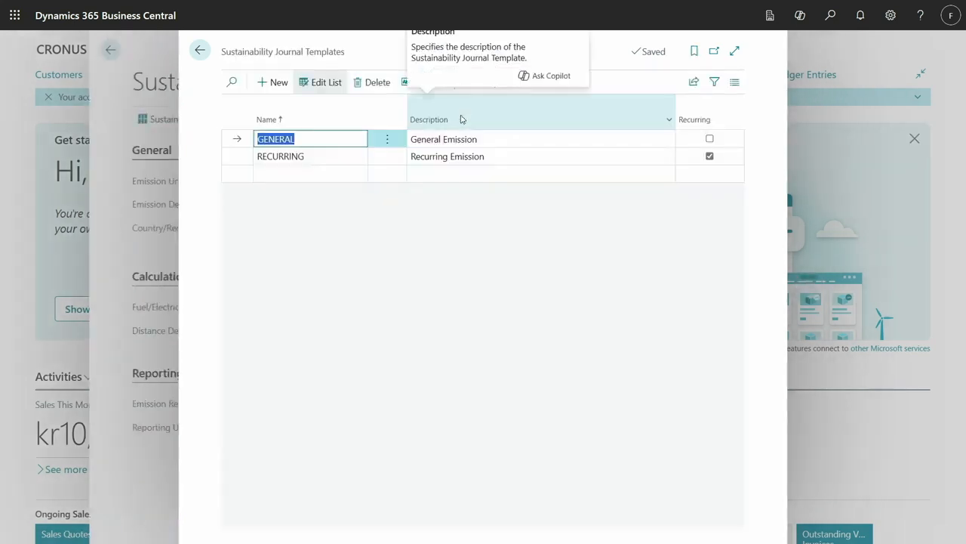
pyautogui.click(424, 83)
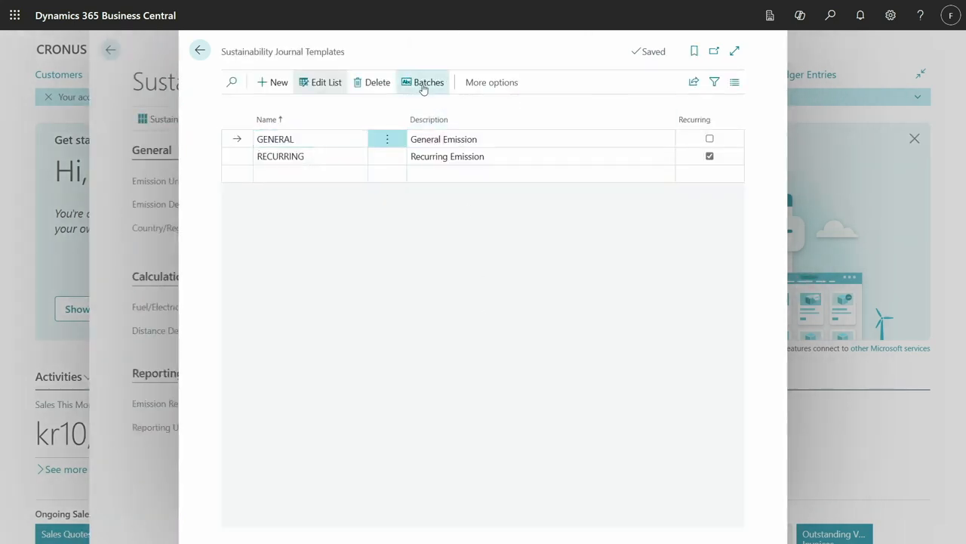
pyautogui.press('Escape')
pyautogui.press('Escape')
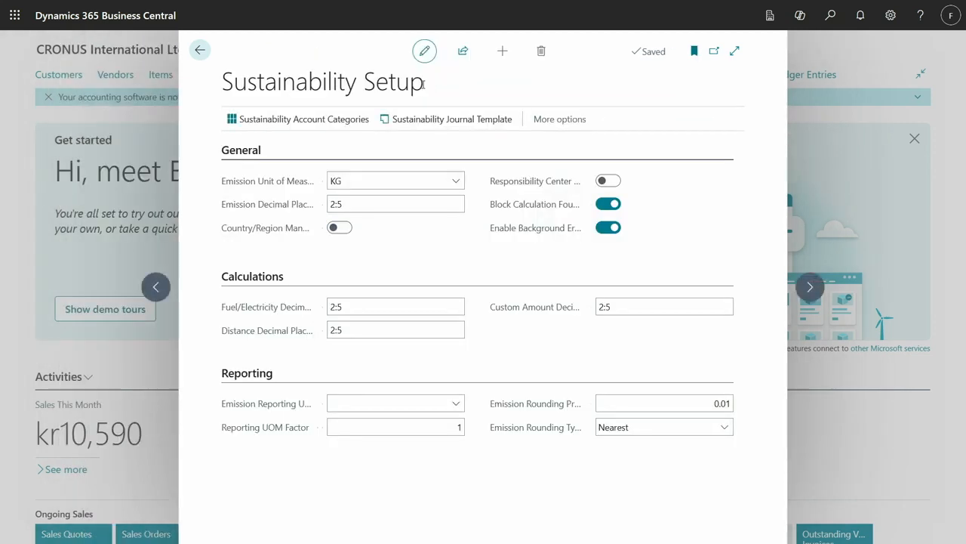
pyautogui.press('Escape')
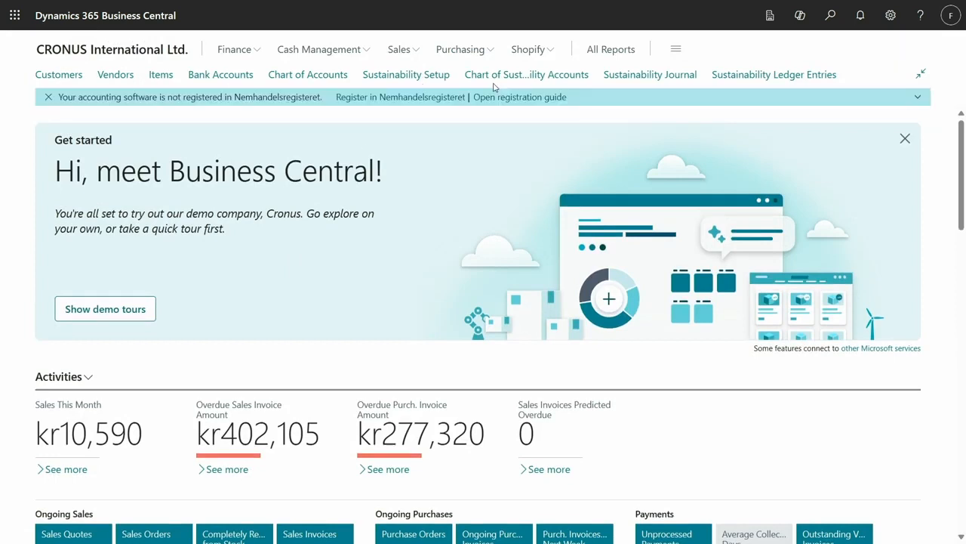
# Open the Chart of Sustainability Accounts and examine its columns through to Account Type and Totaling
pyautogui.click(541, 81)
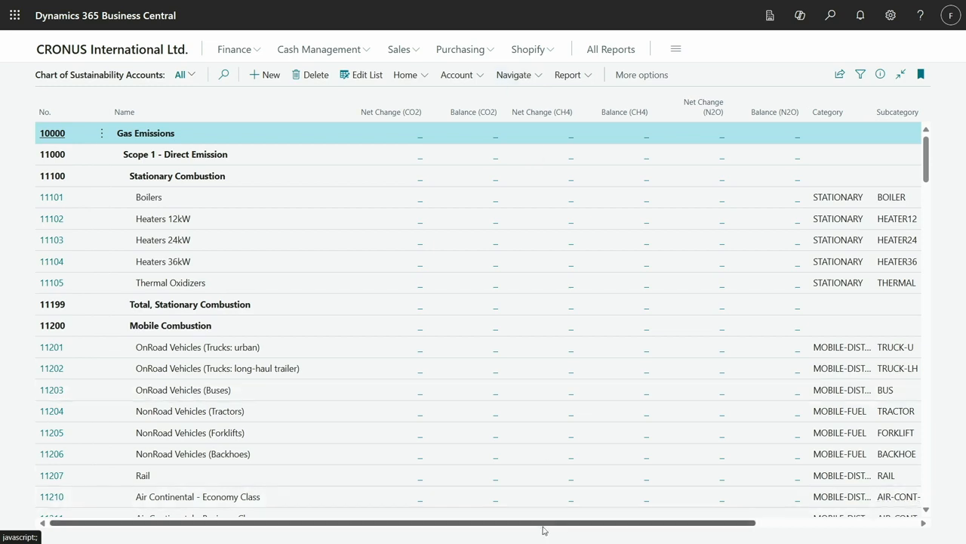
pyautogui.moveTo(573, 526); pyautogui.dragTo(730, 527)
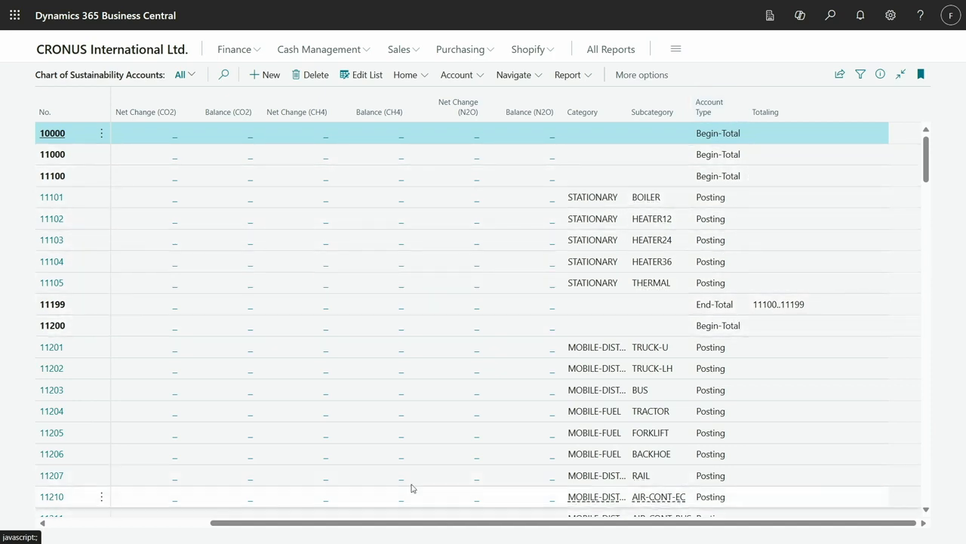
pyautogui.moveTo(406, 523); pyautogui.dragTo(244, 523)
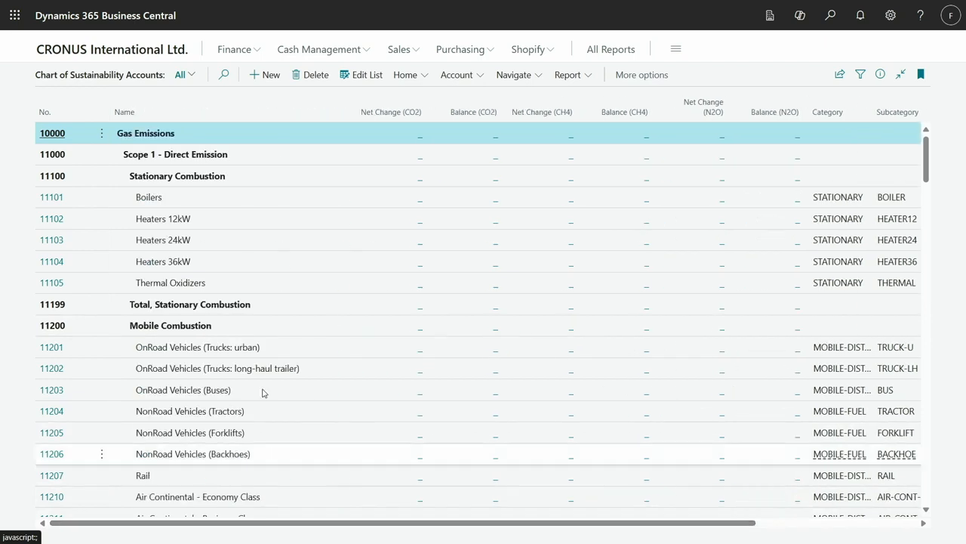
# Check which filters can be applied to the account totals and examine the emission balances down to Total Gas Emissions
pyautogui.click(861, 75)
pyautogui.click(82, 219)
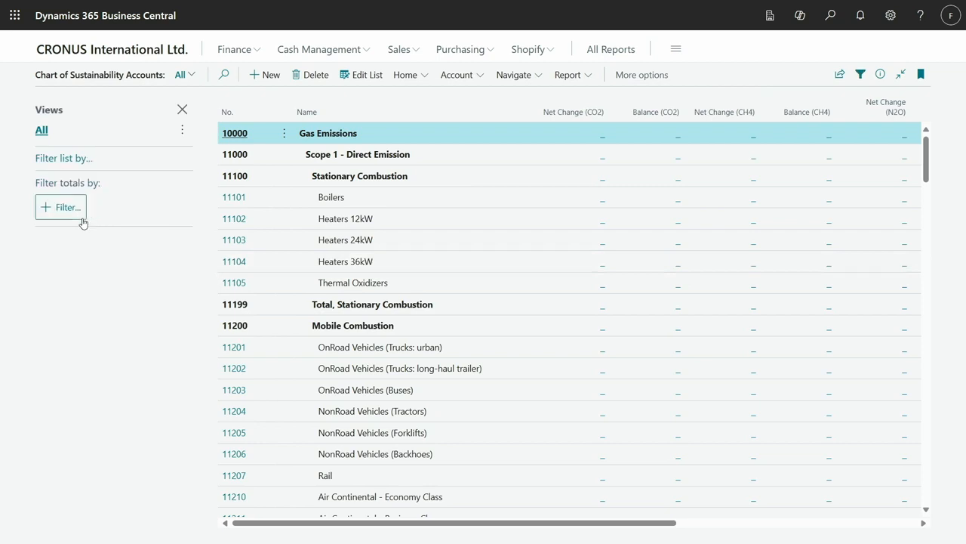
pyautogui.click(73, 211)
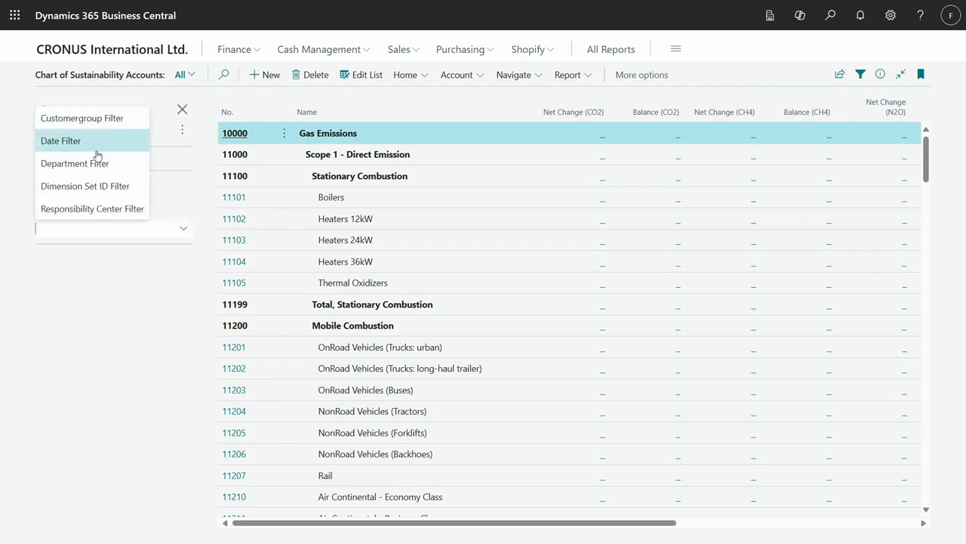
pyautogui.click(110, 317)
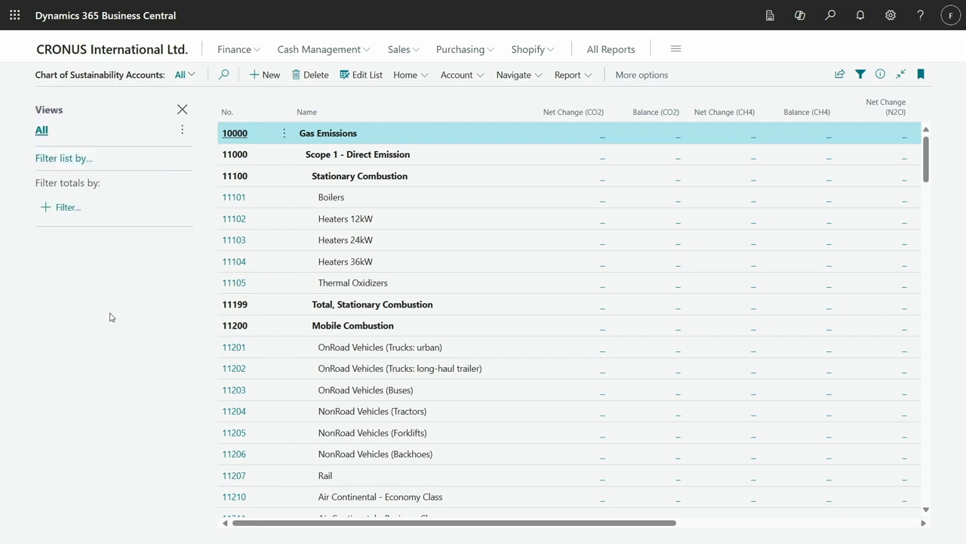
pyautogui.scroll(-15, 272, 262)
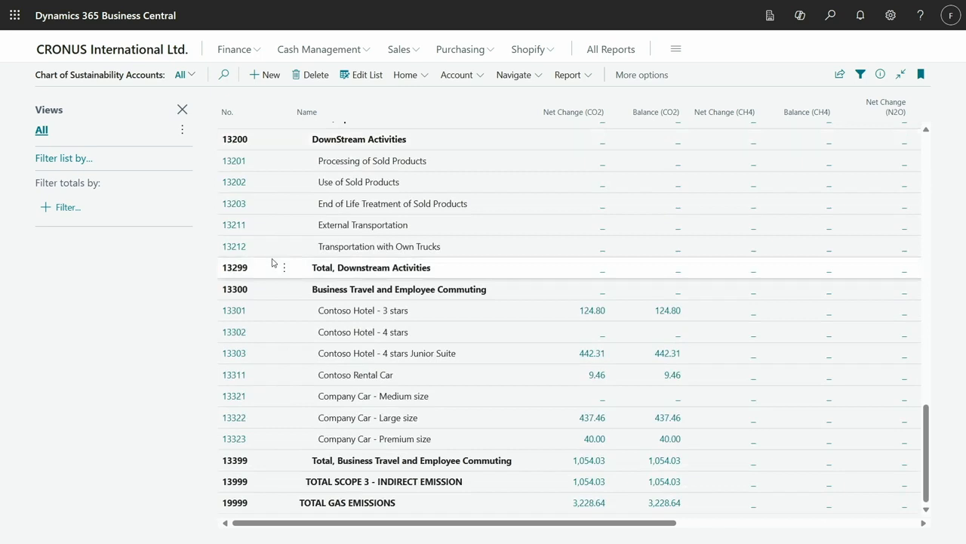
pyautogui.click(182, 110)
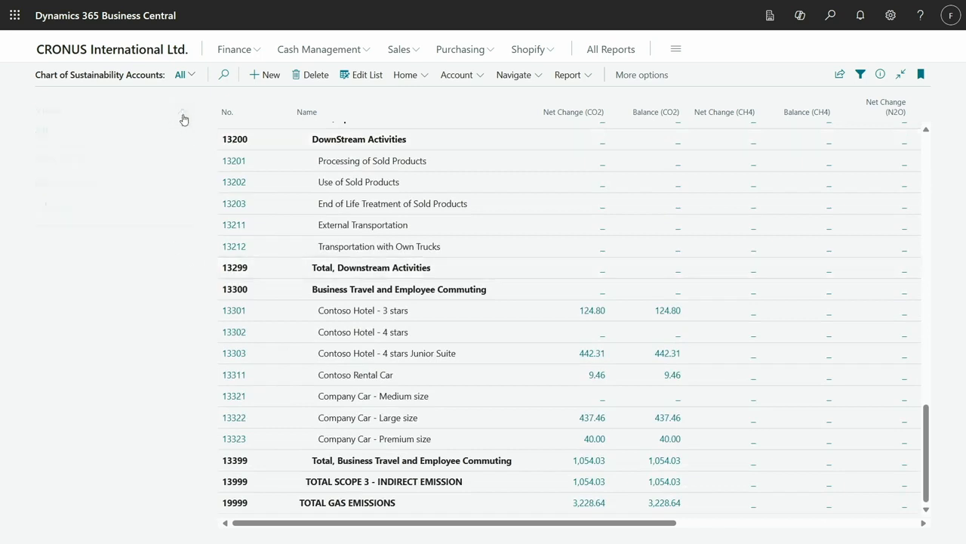
# Open the account card for Contoso Hotel - 3 stars and review its HOTEL category's emission scope and calculation foundation options
pyautogui.click(49, 317)
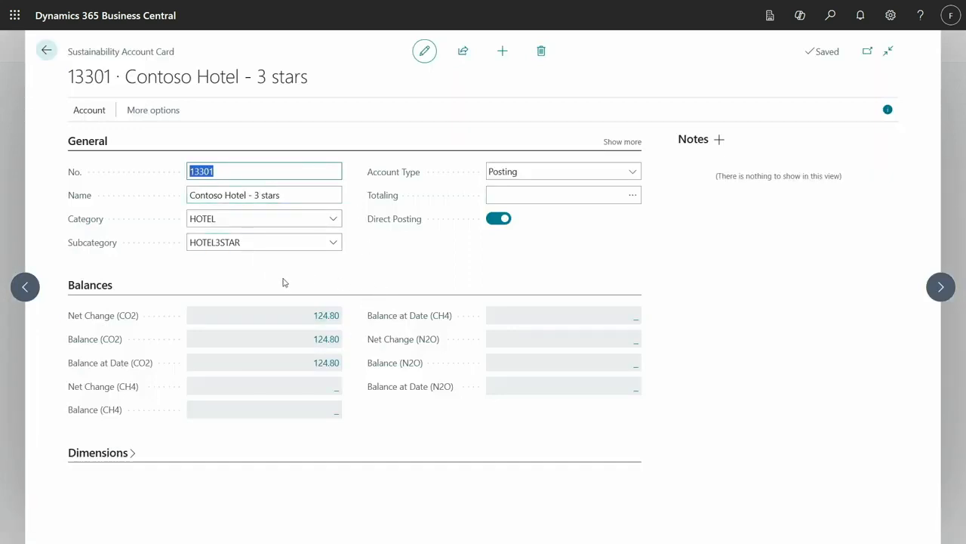
pyautogui.click(332, 222)
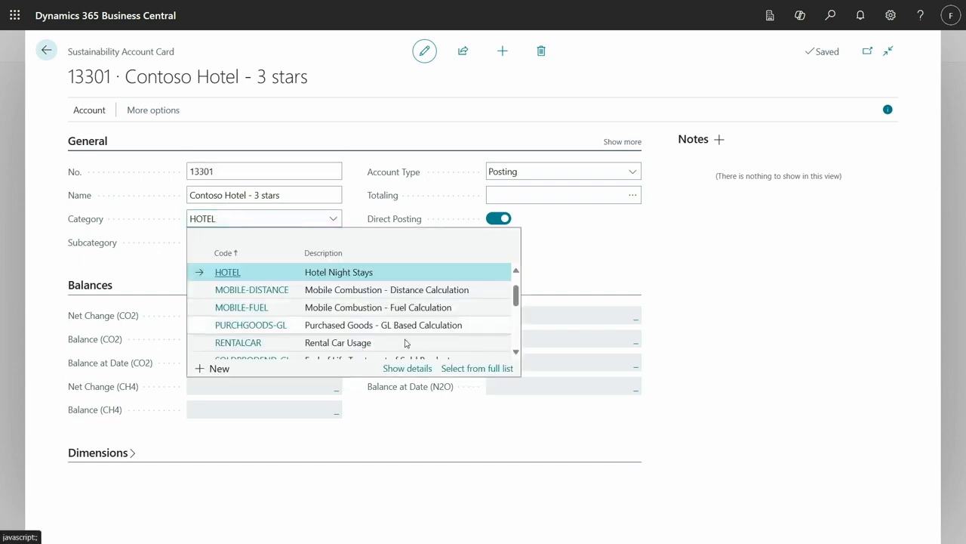
pyautogui.click(408, 368)
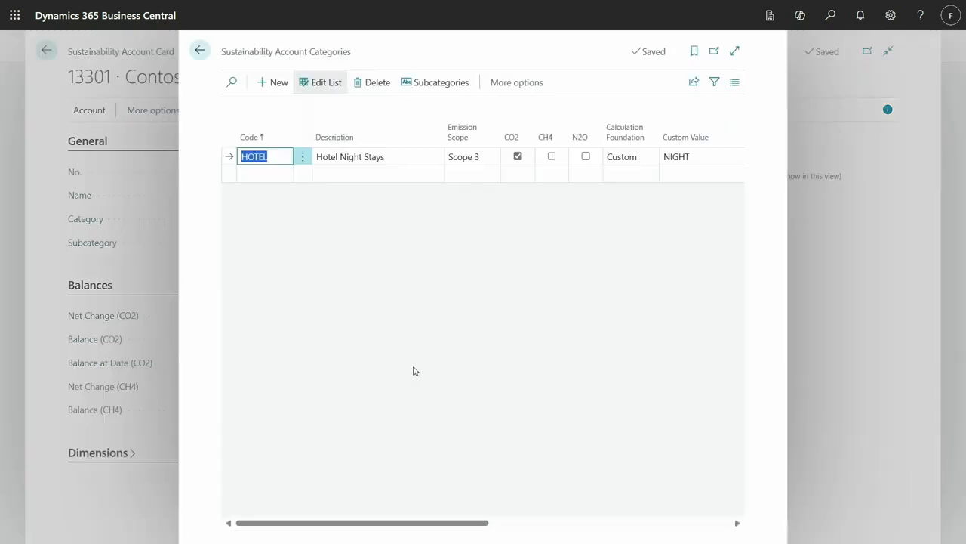
pyautogui.click(487, 157)
pyautogui.click(488, 157)
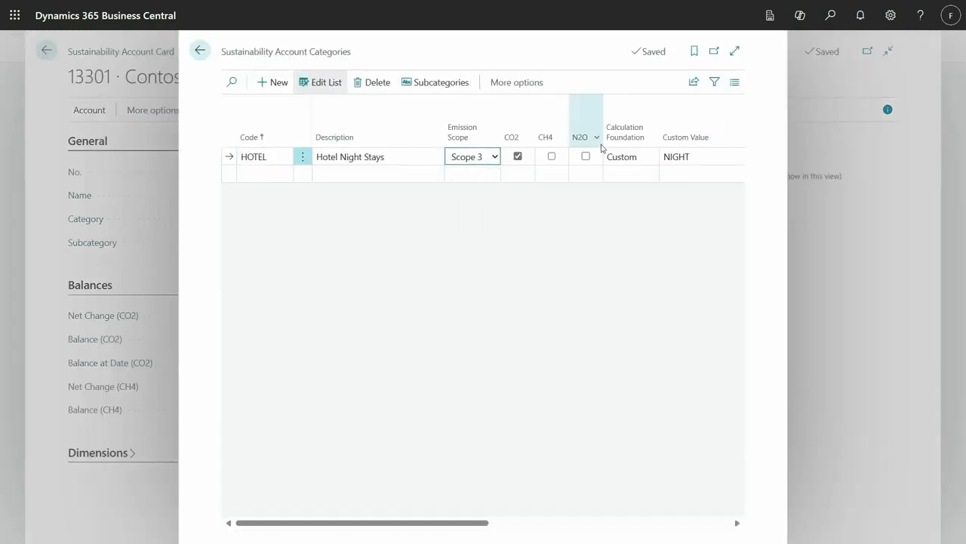
pyautogui.click(643, 160)
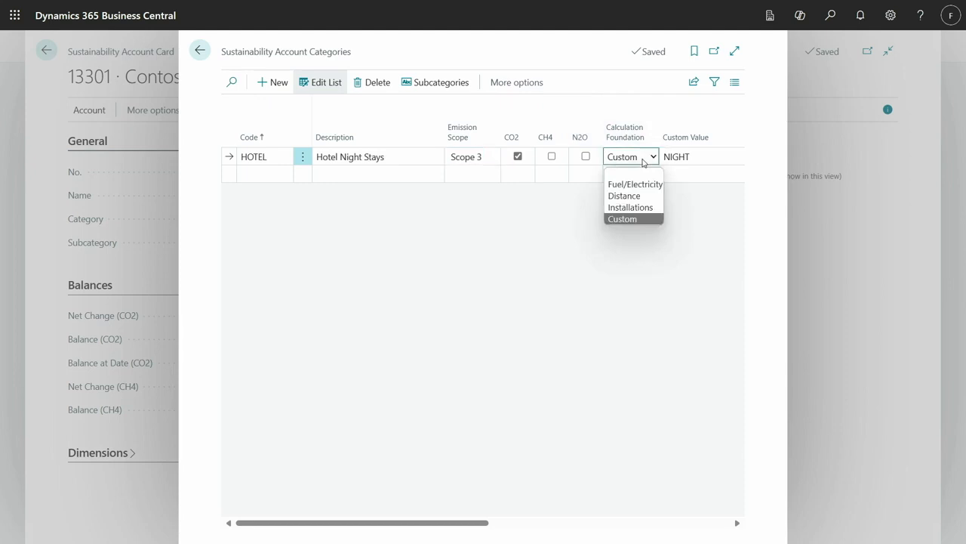
pyautogui.click(644, 160)
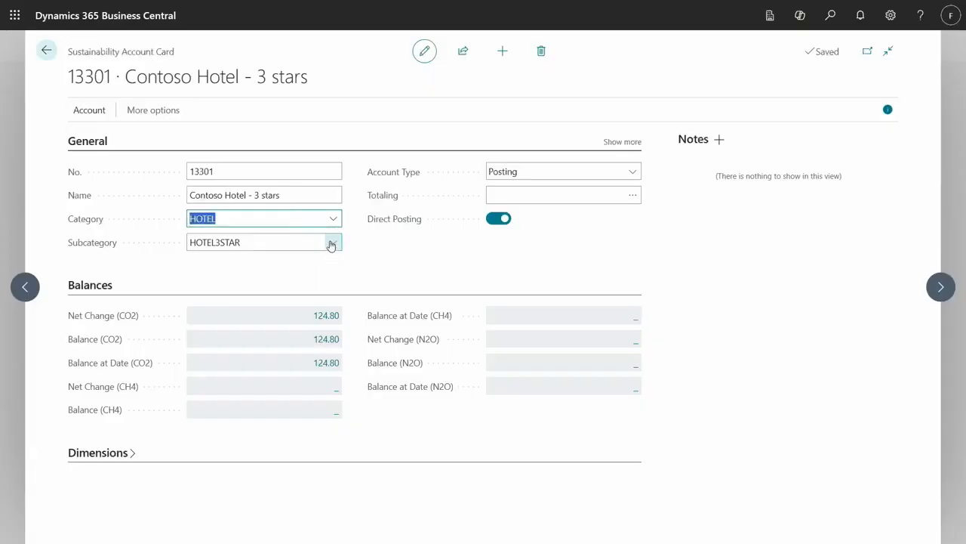
# Review the emission factors of the account's HOTEL3STAR subcategory and return to the Chart of Sustainability Accounts
pyautogui.click(331, 244)
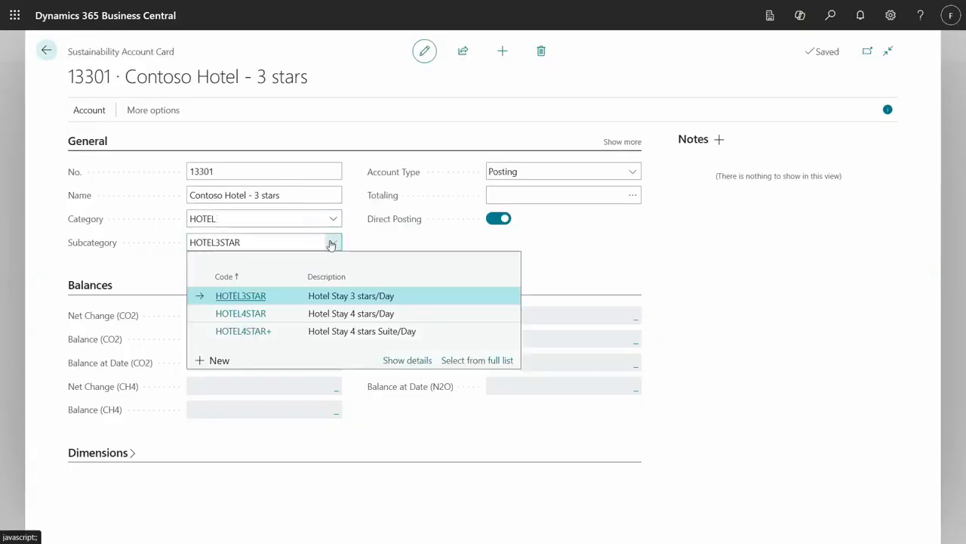
pyautogui.click(408, 360)
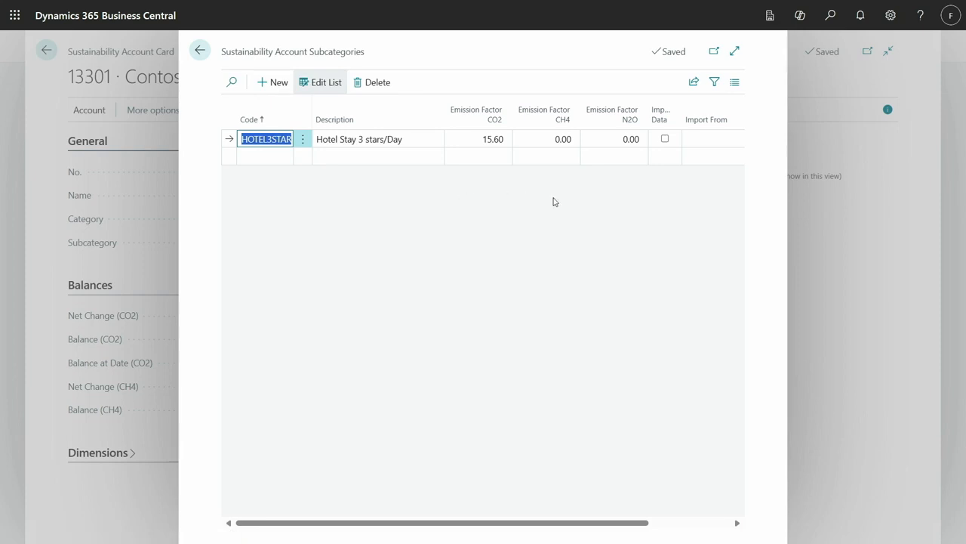
pyautogui.press('Escape')
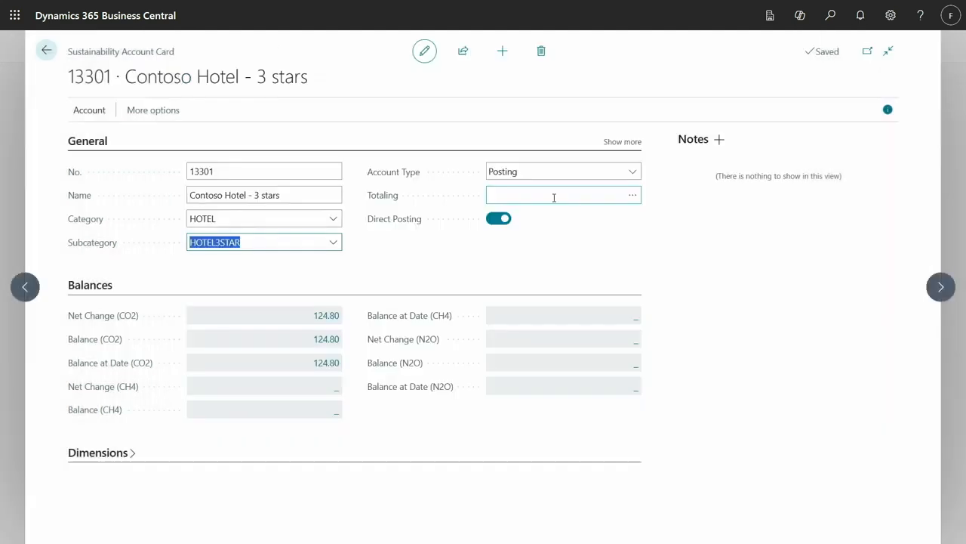
pyautogui.press('Escape')
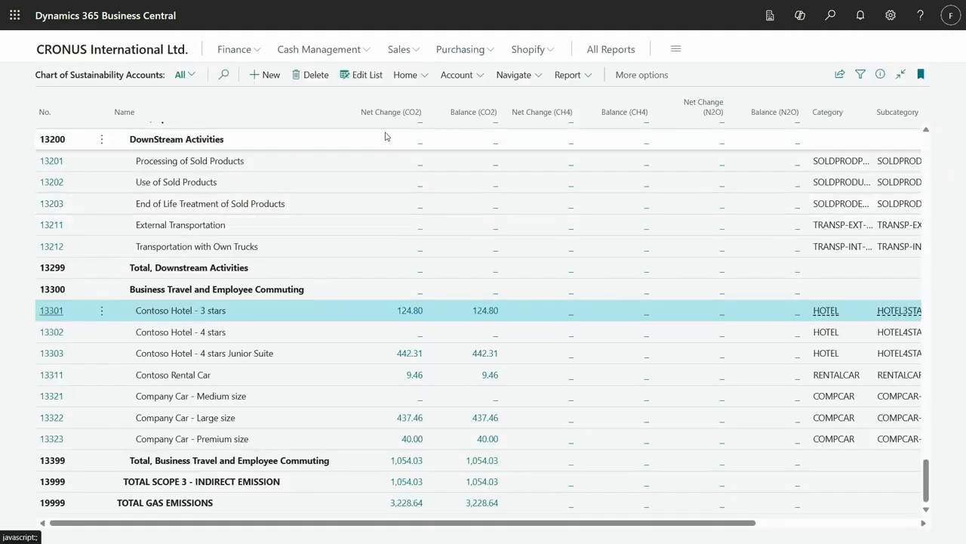
# Open the Sustainability Journal and review the issues found by the journal check, plus the category and subcategory details
pyautogui.press('Escape')
pyautogui.click(651, 76)
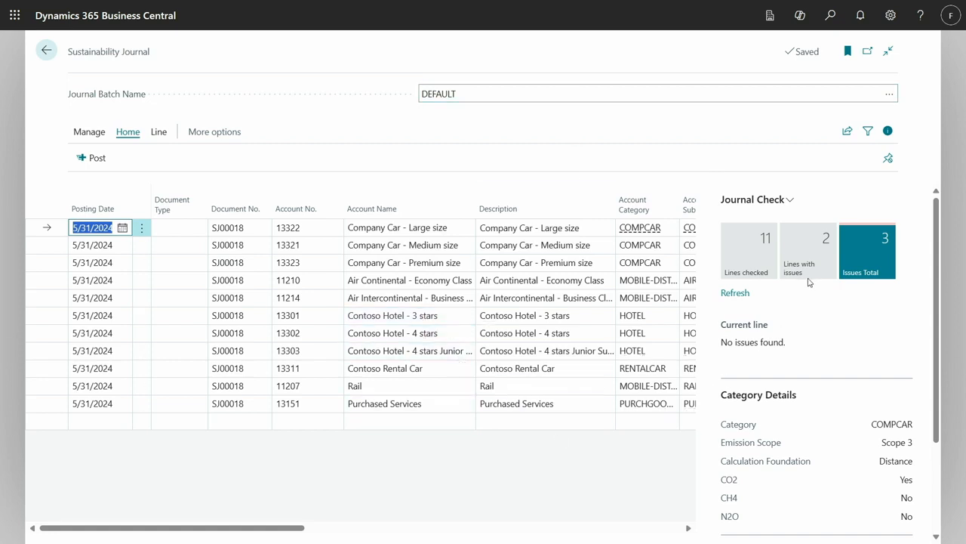
pyautogui.click(861, 272)
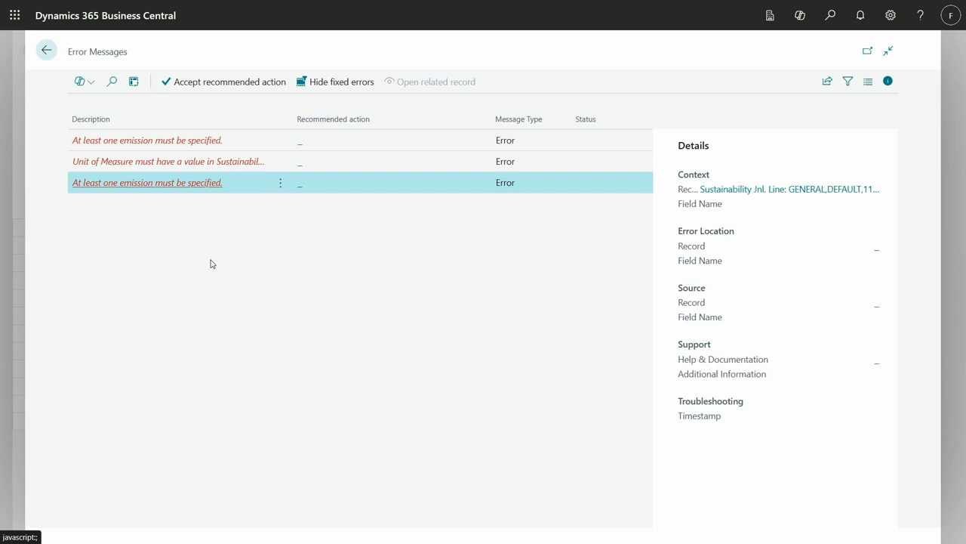
pyautogui.press('Escape')
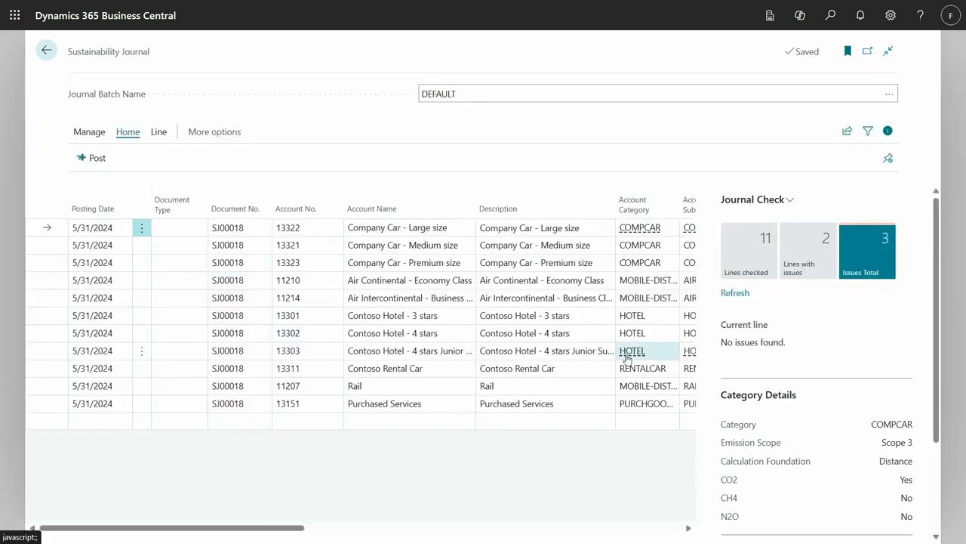
pyautogui.scroll(-2, 880, 406)
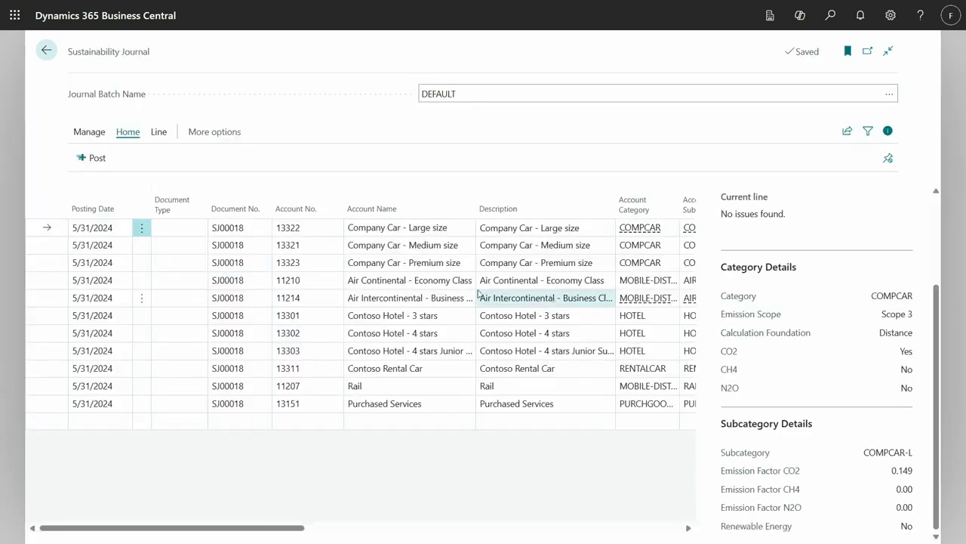
# Try to post the DEFAULT batch's journal lines with the reported issues still open
pyautogui.click(96, 160)
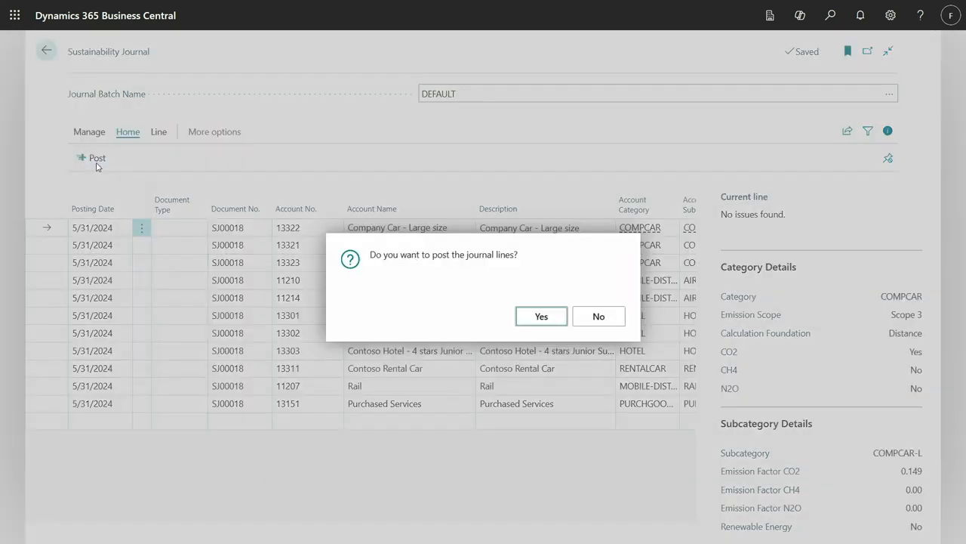
pyautogui.click(539, 319)
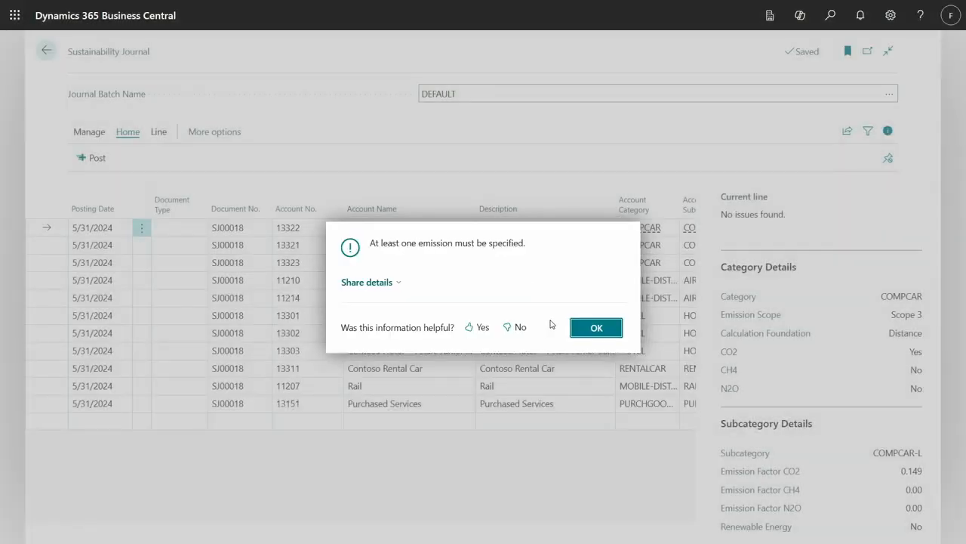
pyautogui.click(596, 328)
# Set the distance of the Rail journal line to 12 km so its emissions are calculated
pyautogui.click(530, 387)
pyautogui.press('Tab')
pyautogui.press('Tab')
pyautogui.press('Tab')
pyautogui.press('Tab')
pyautogui.press('Tab')
pyautogui.press('Tab')
pyautogui.press('Tab')
pyautogui.press('Tab')
pyautogui.press('Tab')
pyautogui.press('Tab')
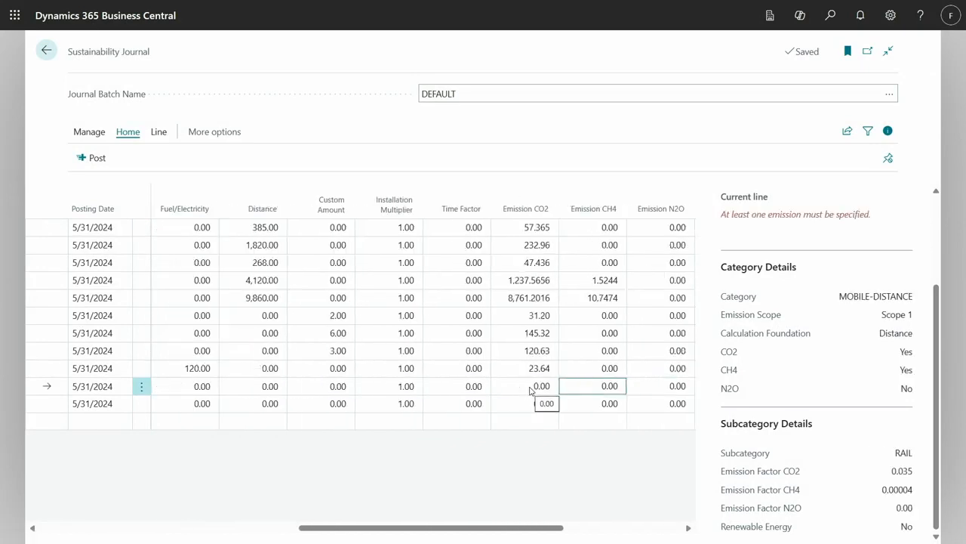
pyautogui.hotkey('shift', 'Tab')
pyautogui.hotkey('shift', 'Tab')
pyautogui.hotkey('shift', 'Tab')
pyautogui.hotkey('shift', 'Tab')
pyautogui.hotkey('shift', 'Tab')
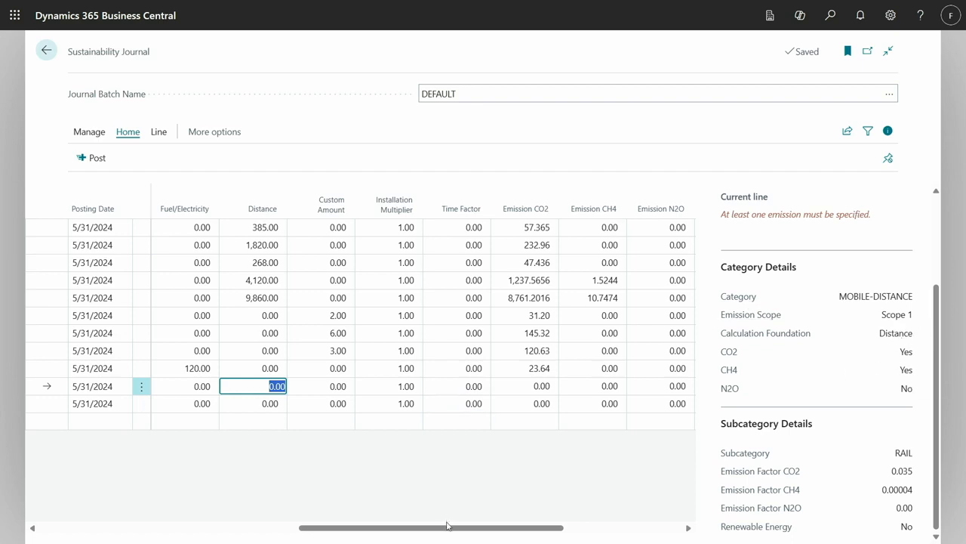
pyautogui.write('12')
pyautogui.press('Tab')
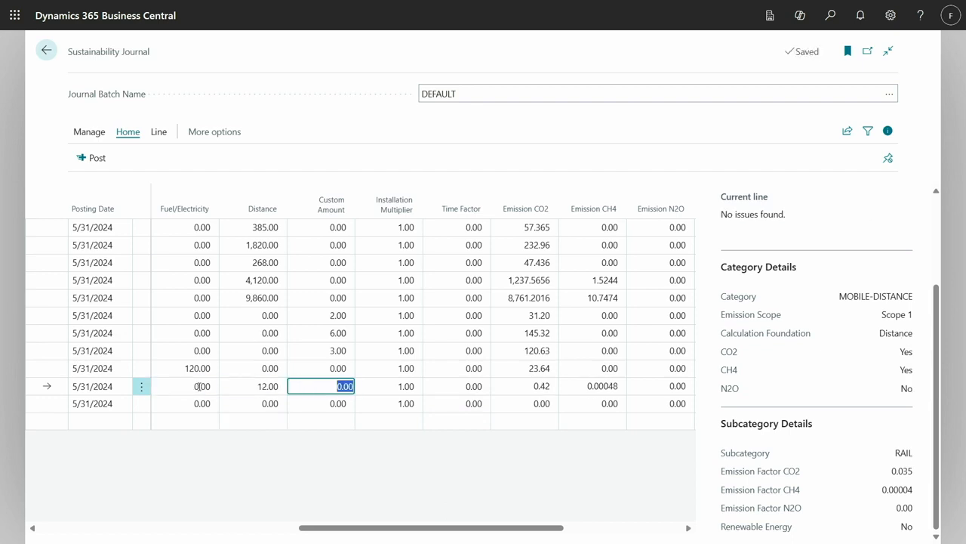
pyautogui.click(535, 391)
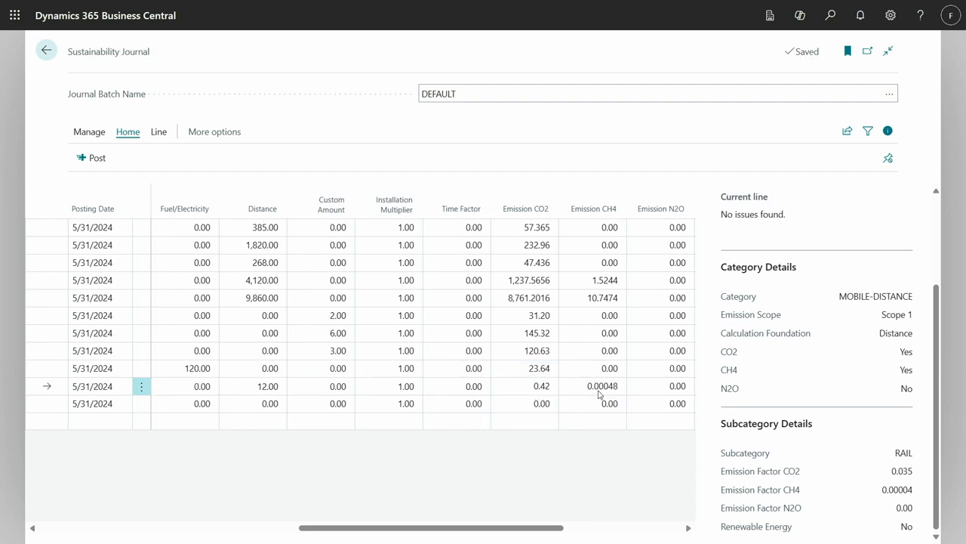
# Set the unit of measure of the Purchased Services journal line to HOUR
pyautogui.moveTo(548, 530); pyautogui.dragTo(367, 514)
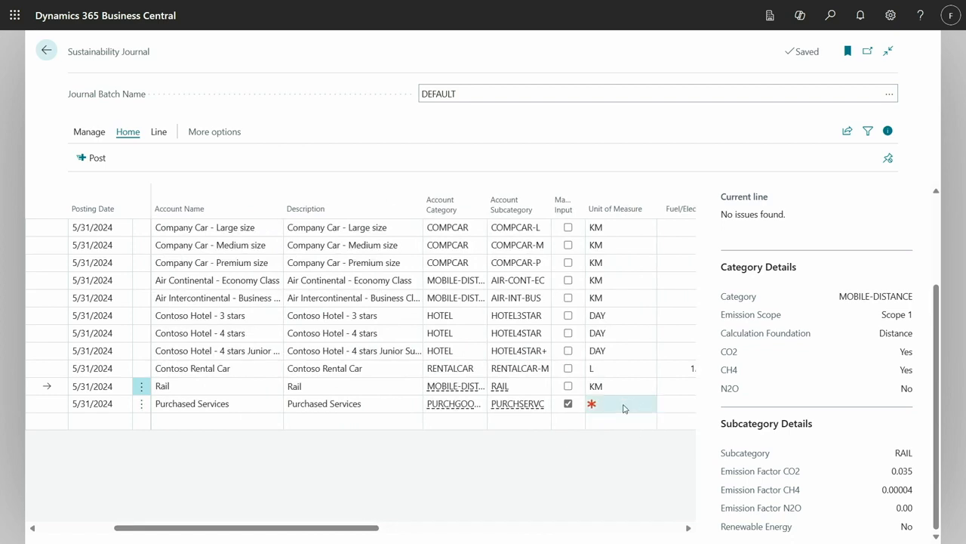
pyautogui.click(623, 408)
pyautogui.write('h')
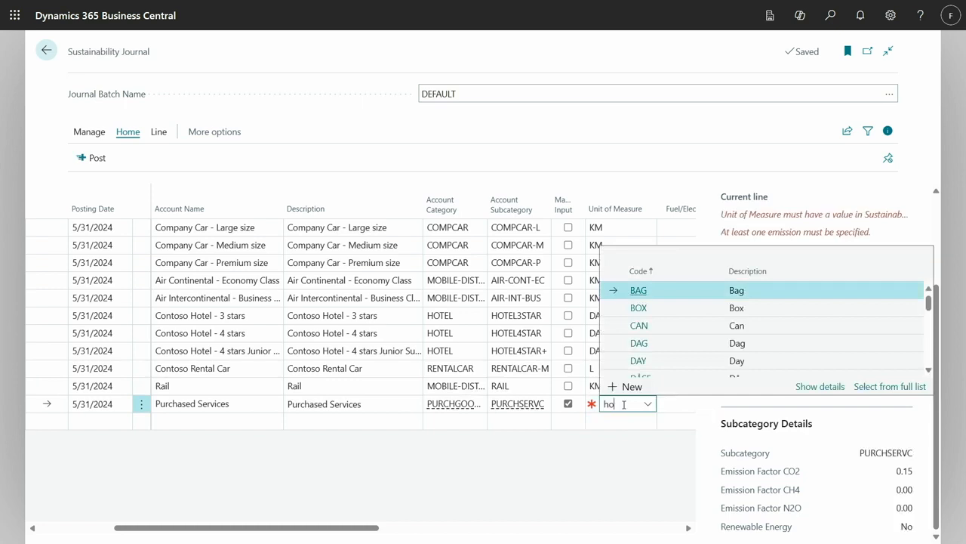
pyautogui.write('o')
pyautogui.press('Tab')
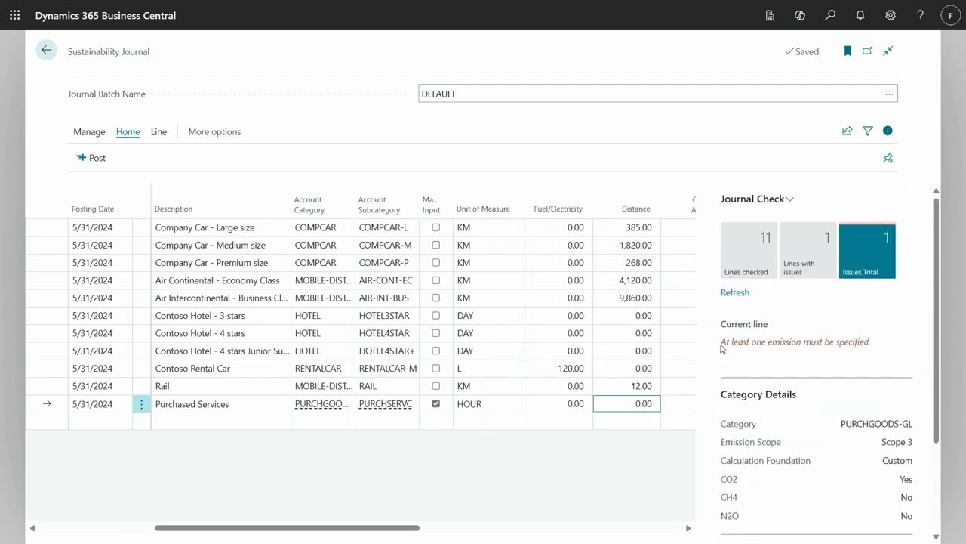
# Enter the Purchased Services line's emissions manually: 1 for CO2, 2 for CH4 and 3 for N2O
pyautogui.press('Tab')
pyautogui.press('Tab')
pyautogui.press('Tab')
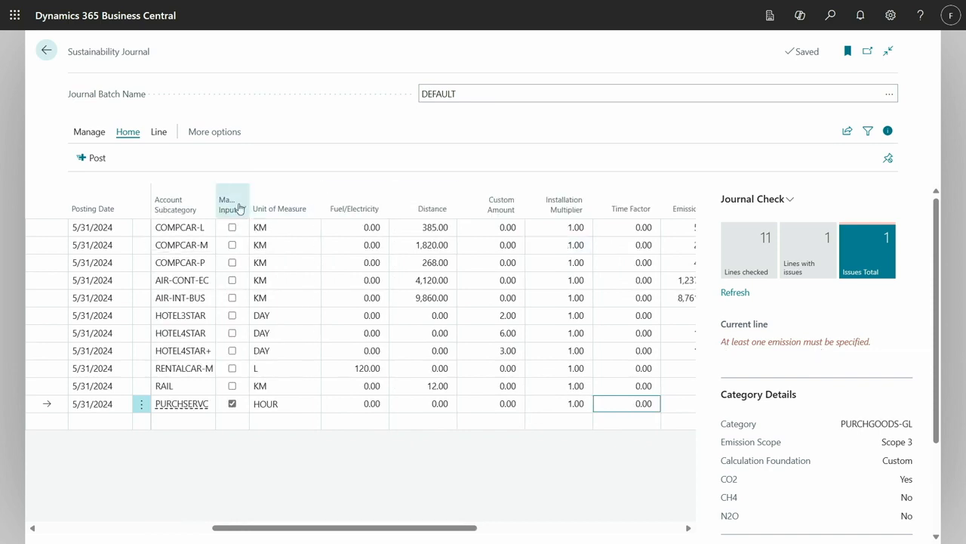
pyautogui.moveTo(233, 205)
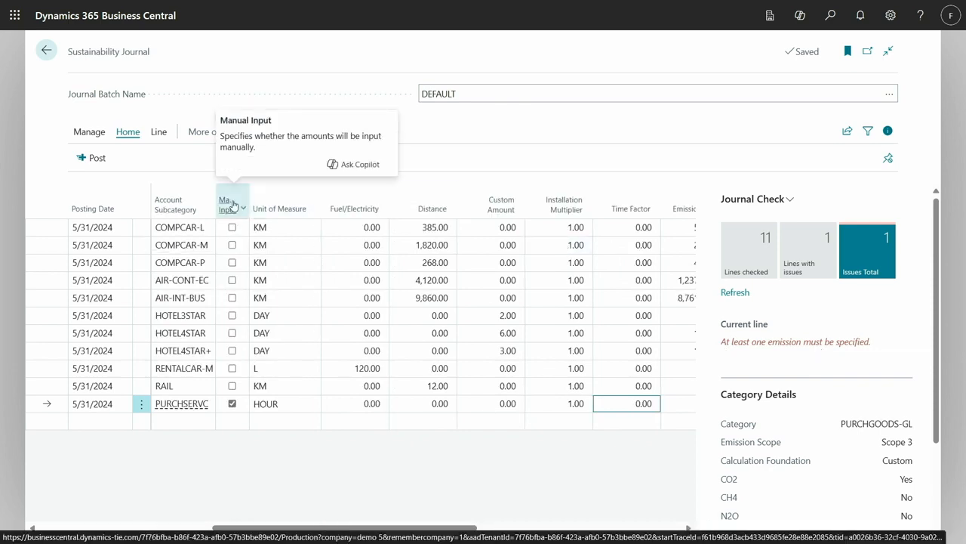
pyautogui.press('Tab')
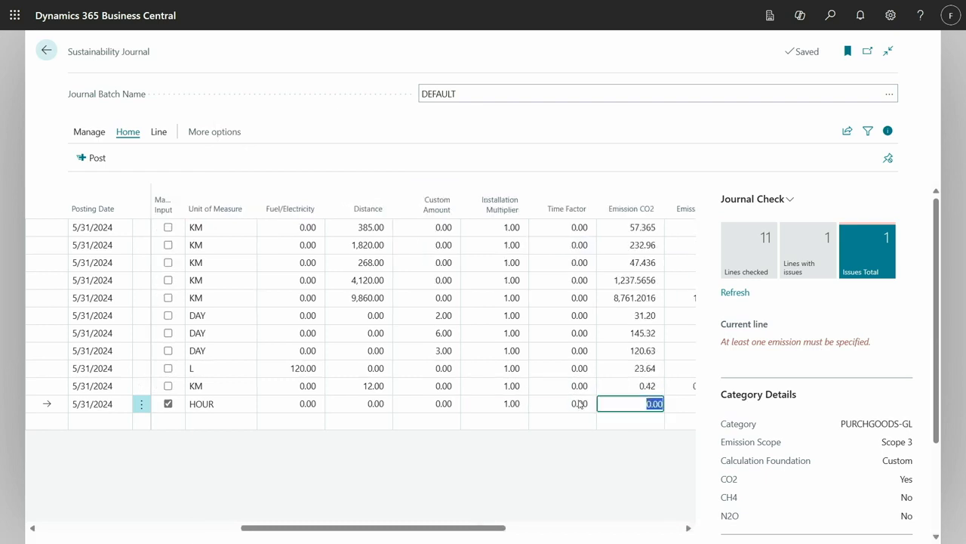
pyautogui.write('1')
pyautogui.press('Tab')
pyautogui.write('2')
pyautogui.press('Tab')
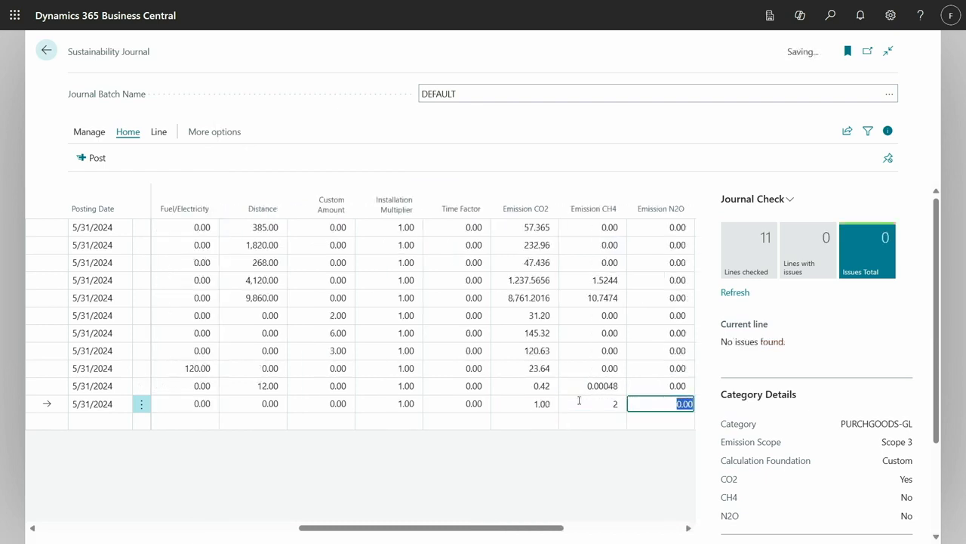
pyautogui.write('3')
pyautogui.press('Up')
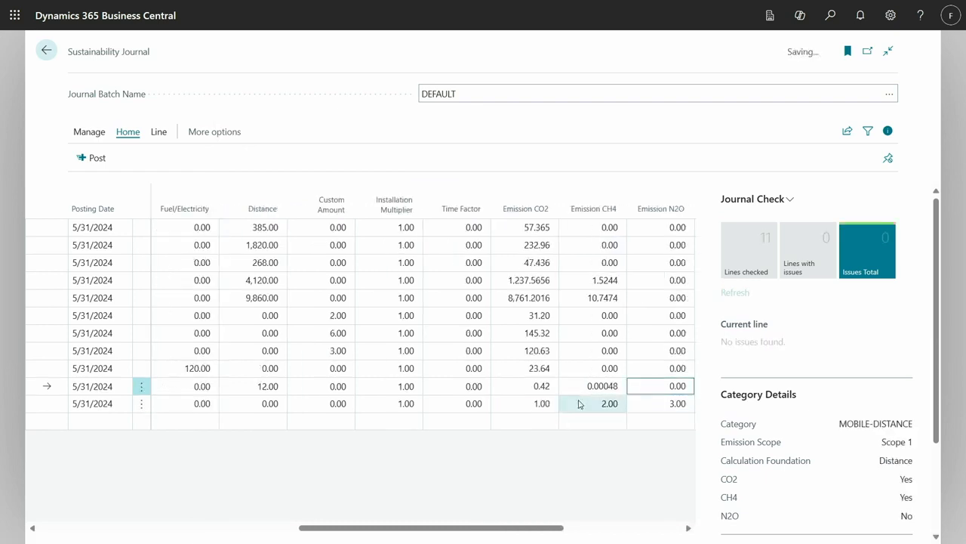
# Post the corrected journal lines of the DEFAULT batch
pyautogui.click(90, 158)
pyautogui.click(536, 323)
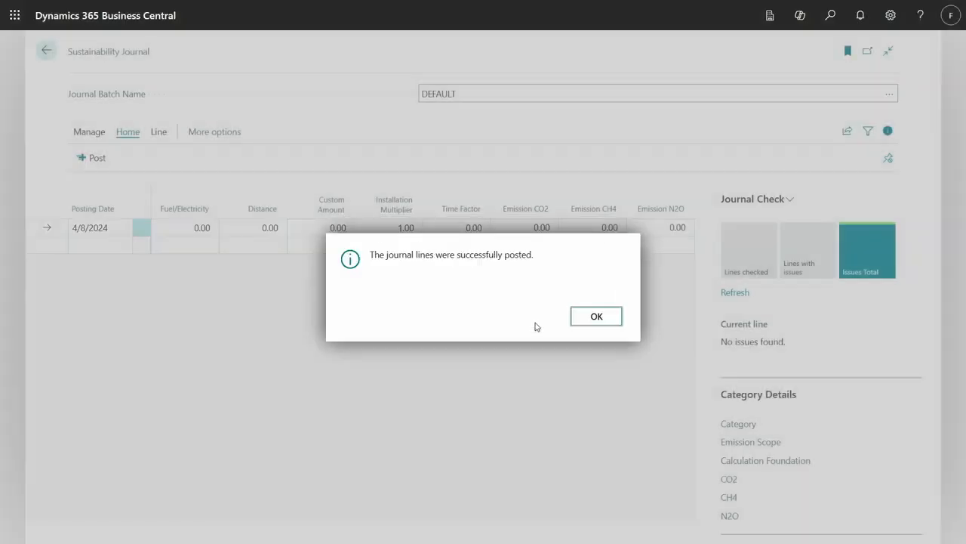
pyautogui.click(595, 319)
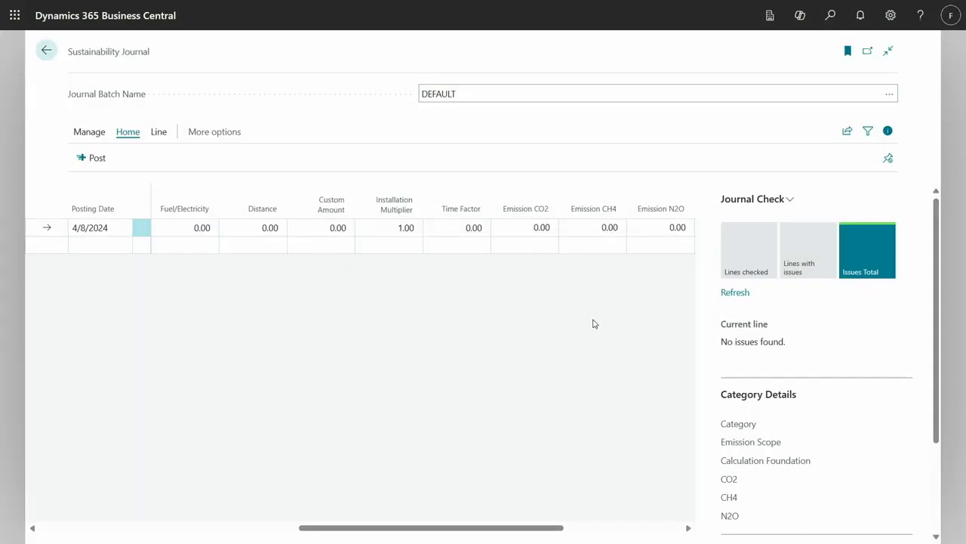
# Review the posted entries in the Sustainability Ledger Entries and return to the home page
pyautogui.press('Escape')
pyautogui.click(760, 76)
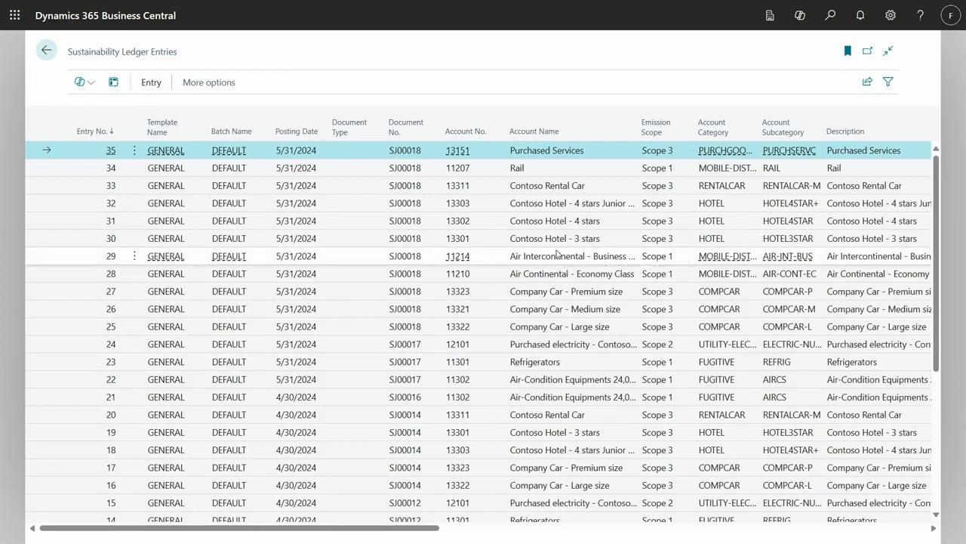
pyautogui.press('Escape')
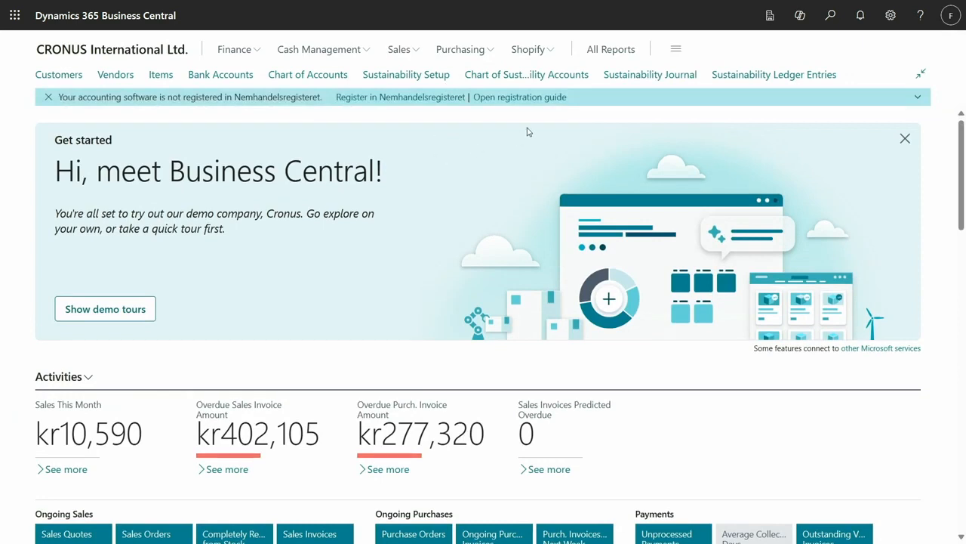
# Run the Total Emissions report from the Chart of Sustainability Accounts with the TotalEmissions.xlsx layout and download it
pyautogui.click(500, 77)
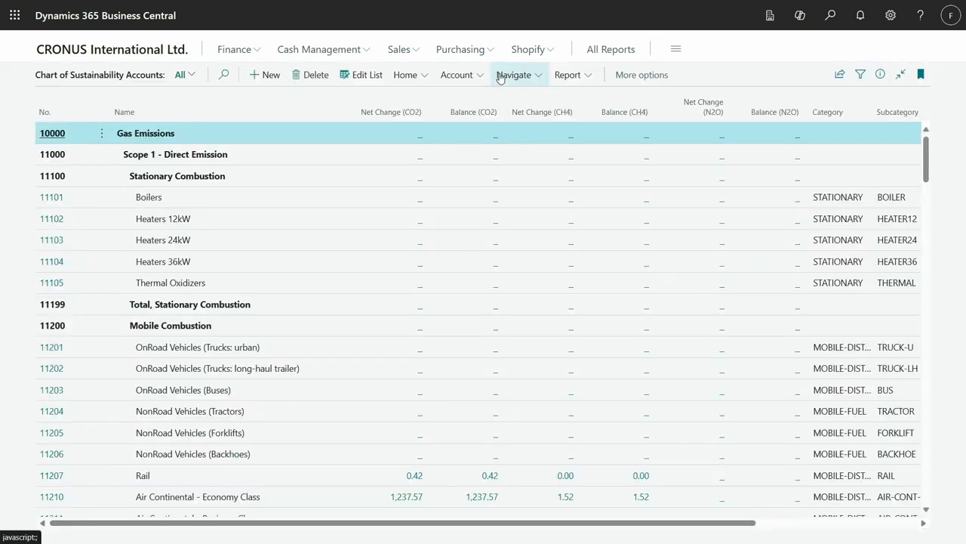
pyautogui.click(571, 75)
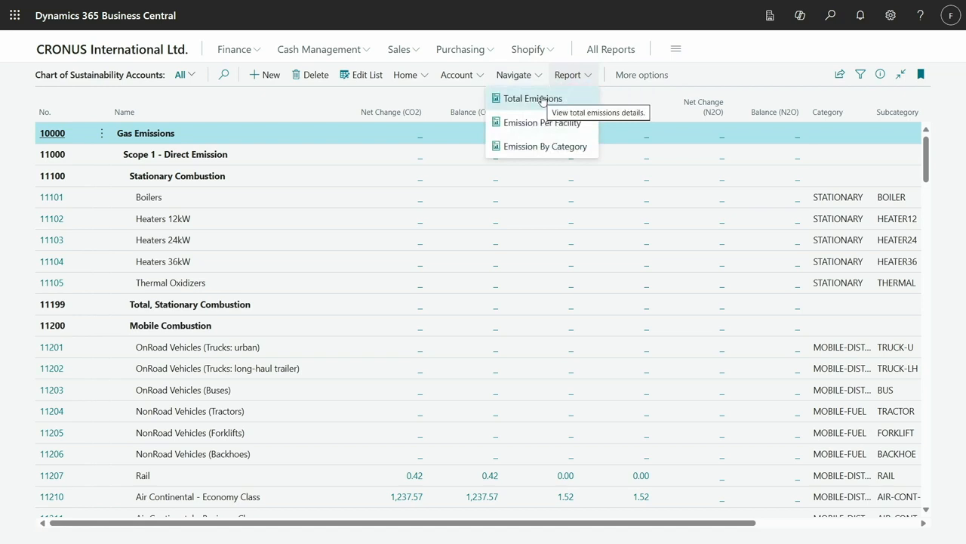
pyautogui.click(542, 99)
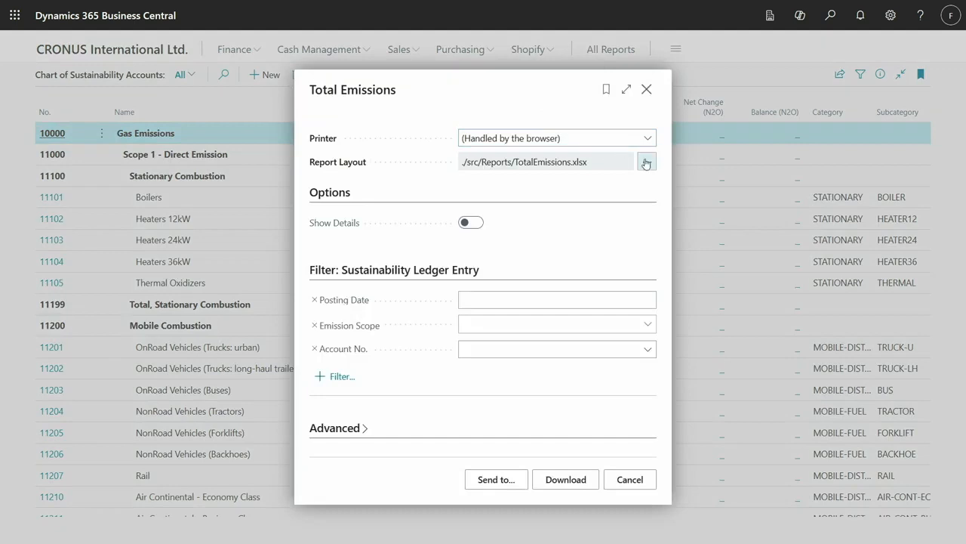
pyautogui.click(646, 163)
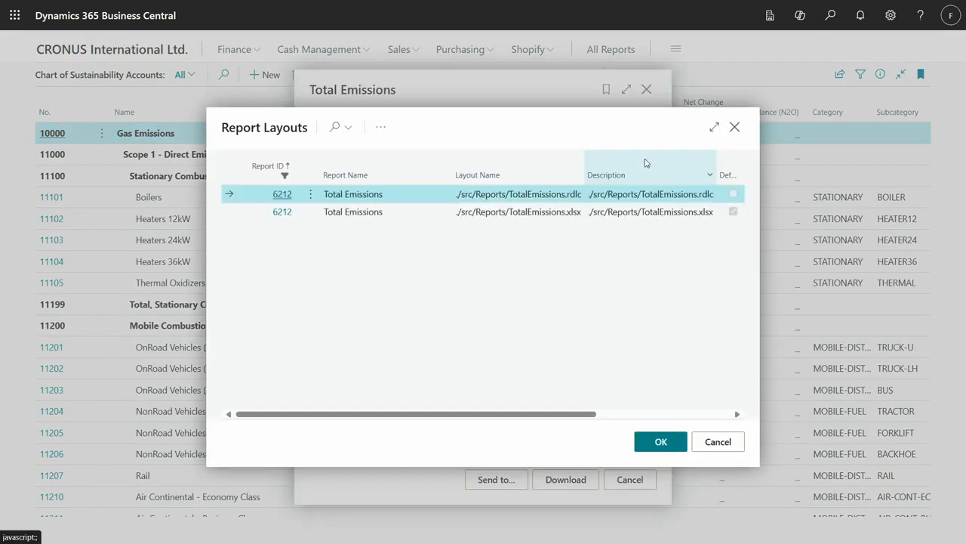
pyautogui.doubleClick(695, 208)
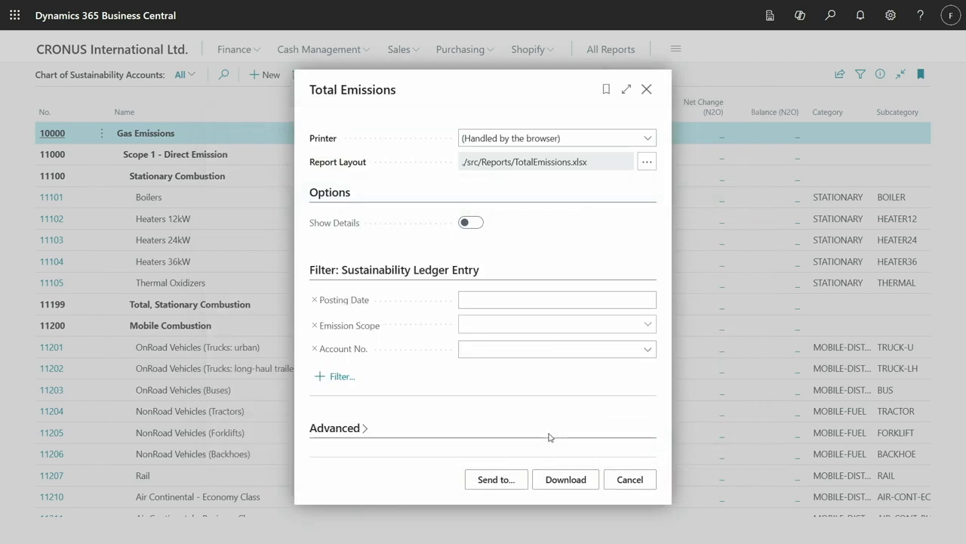
pyautogui.click(572, 487)
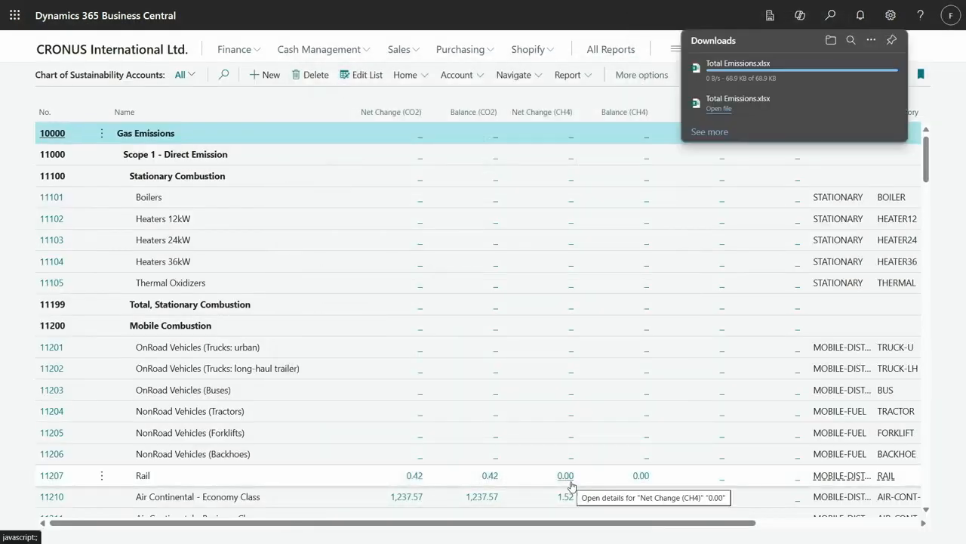
# Open the downloaded Total Emissions.xlsx in Excel with editing enabled and examine the Emissions Per Scopes chart
pyautogui.click(719, 74)
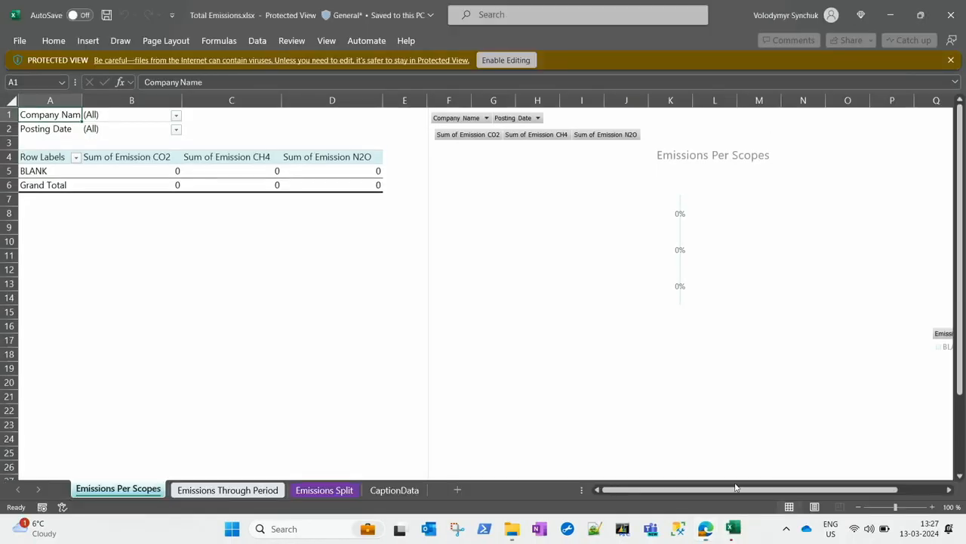
pyautogui.click(505, 65)
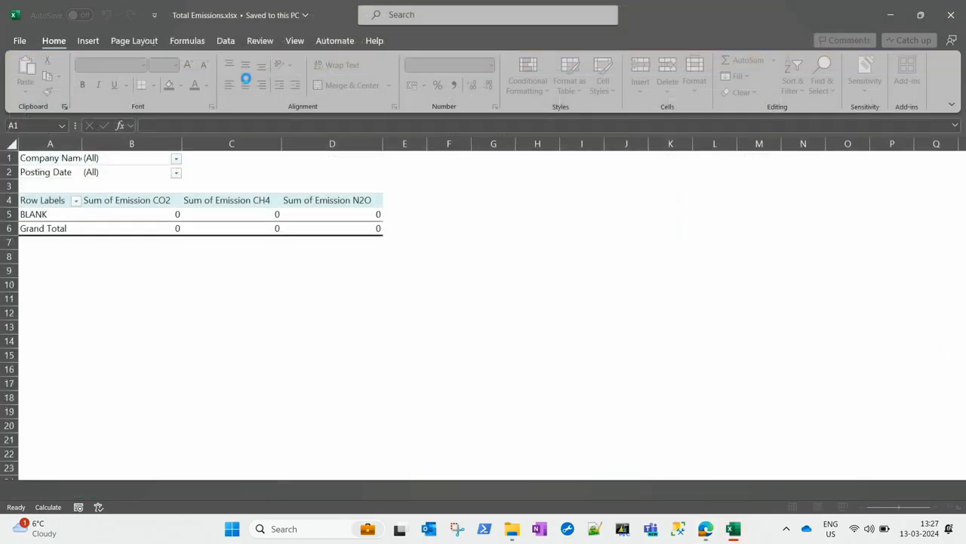
pyautogui.click(293, 122)
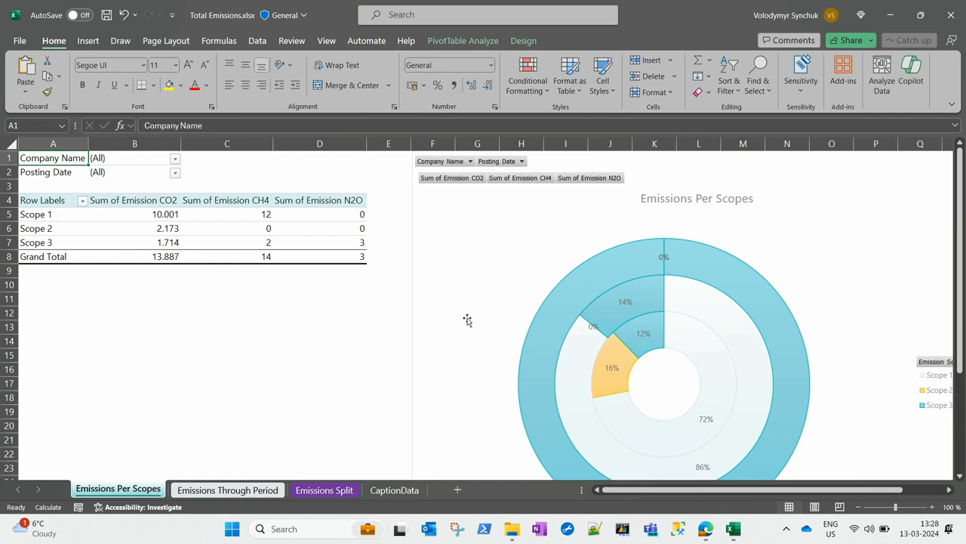
pyautogui.scroll(-1, 468, 319)
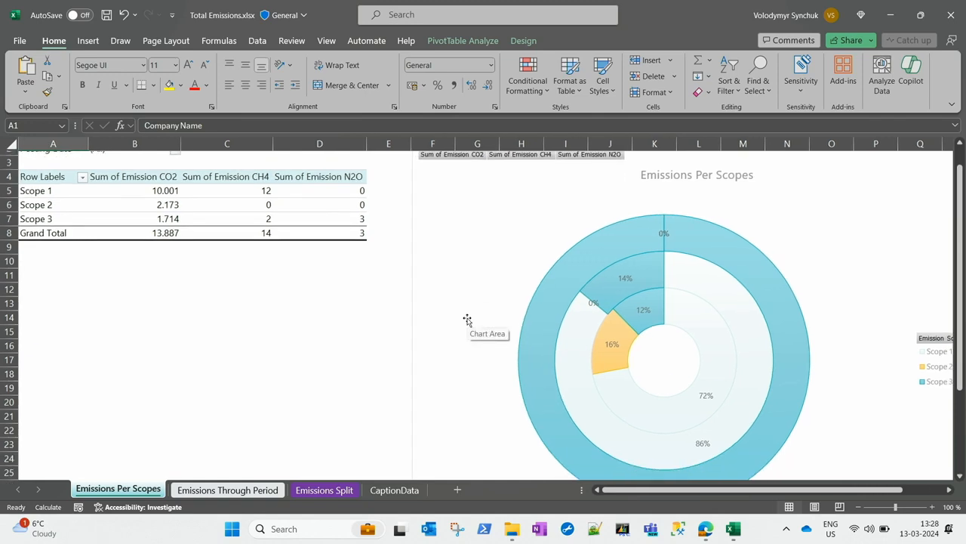
pyautogui.scroll(-2, 467, 320)
# Filter the Emissions Through Period pivot table to emission scope Scope 1 and the Rail account
pyautogui.click(234, 489)
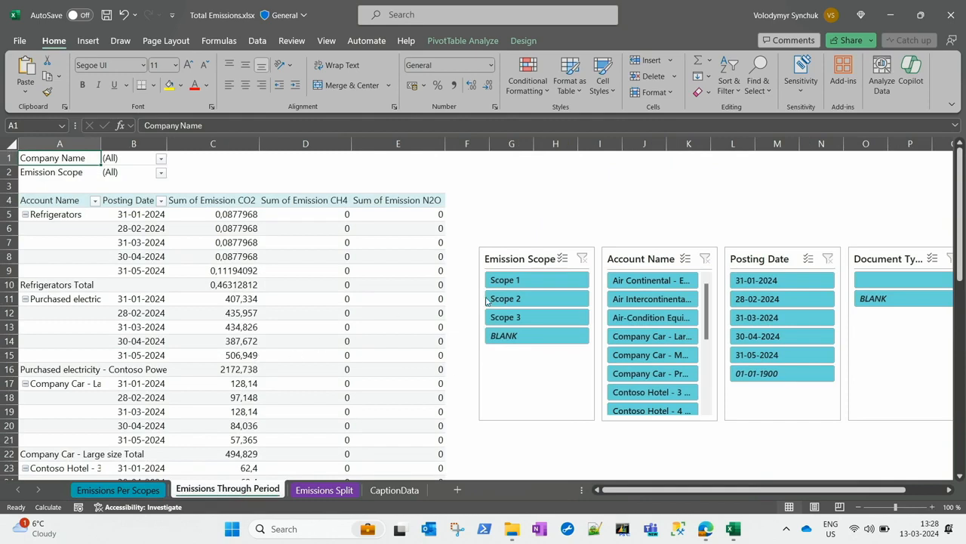
pyautogui.click(531, 282)
pyautogui.click(664, 337)
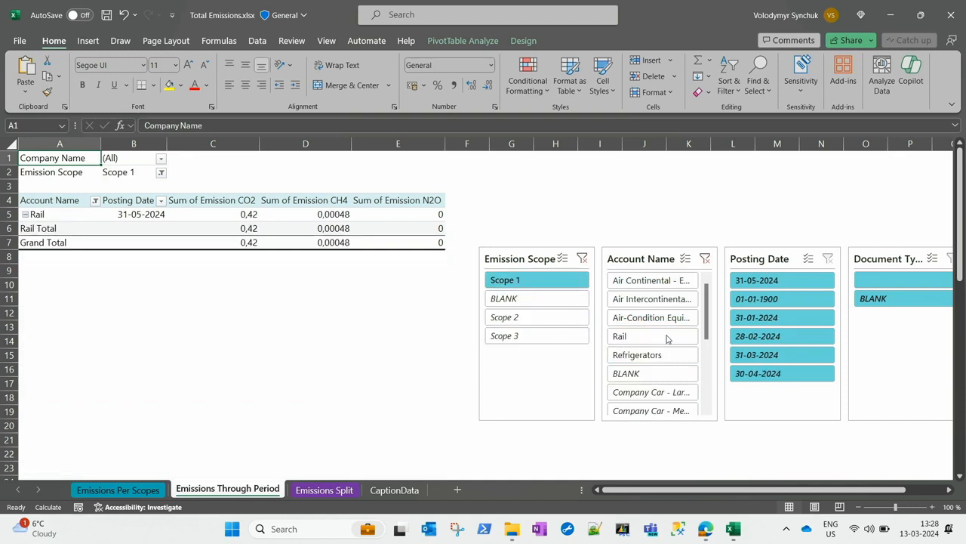
# Examine the CO2 and CH4 total emission charts by posting date on the Emissions Split sheet
pyautogui.click(334, 495)
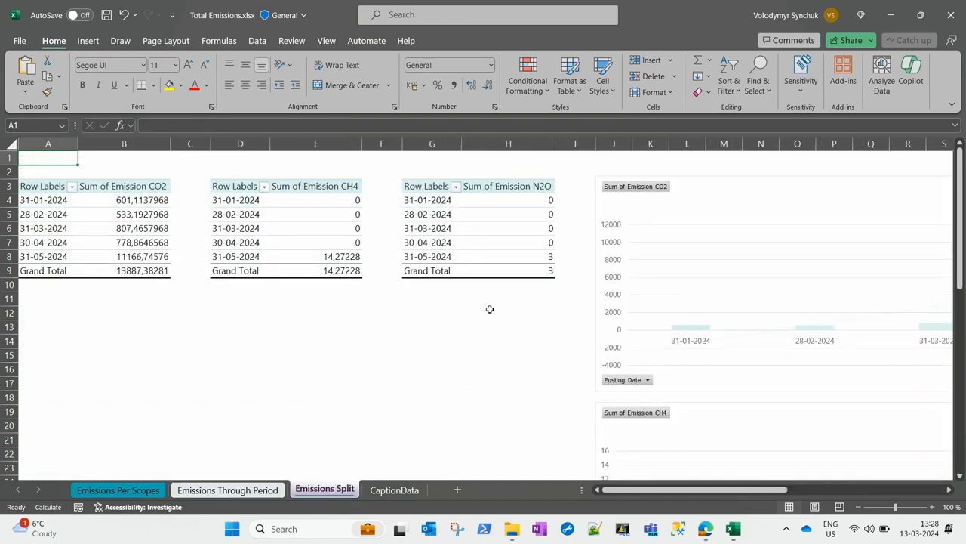
pyautogui.hscroll(5, 623, 471)
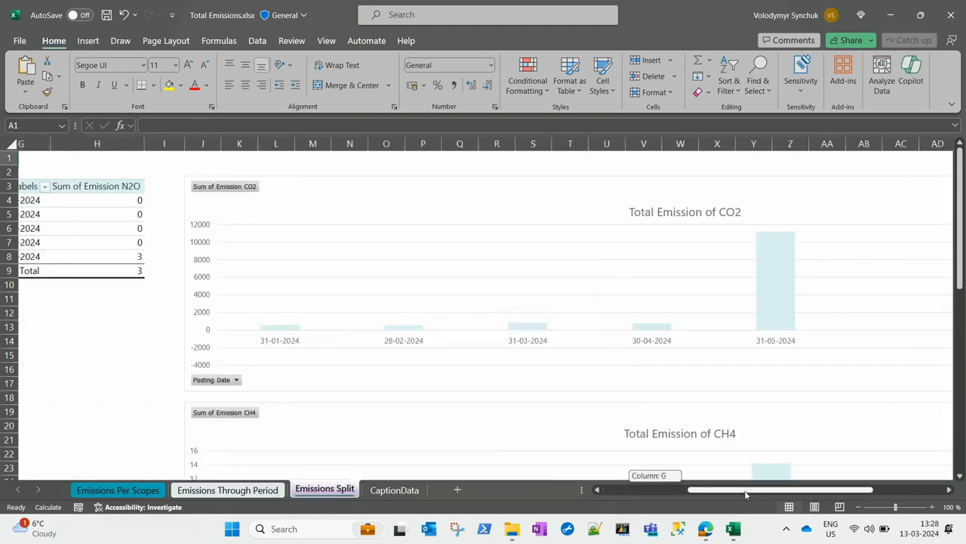
pyautogui.scroll(-1, 741, 444)
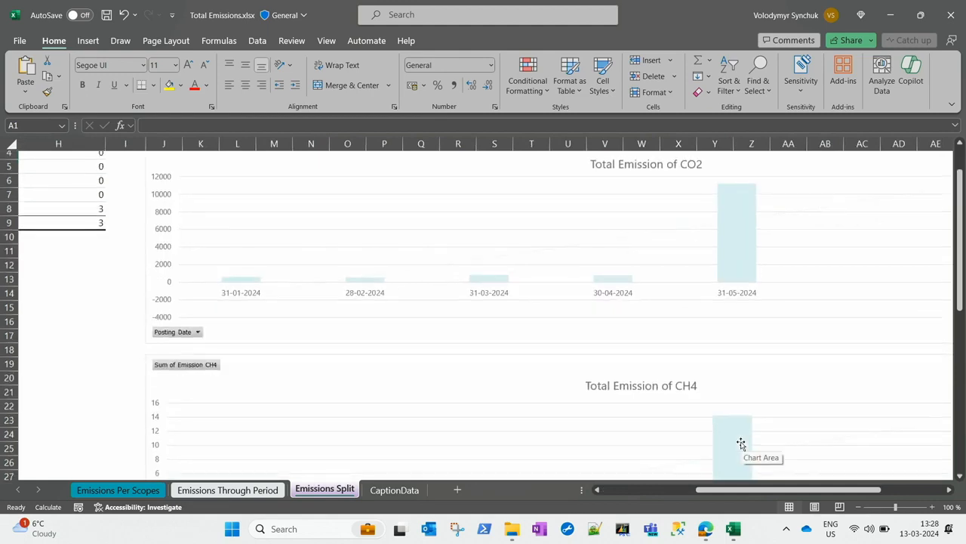
pyautogui.scroll(-3, 740, 445)
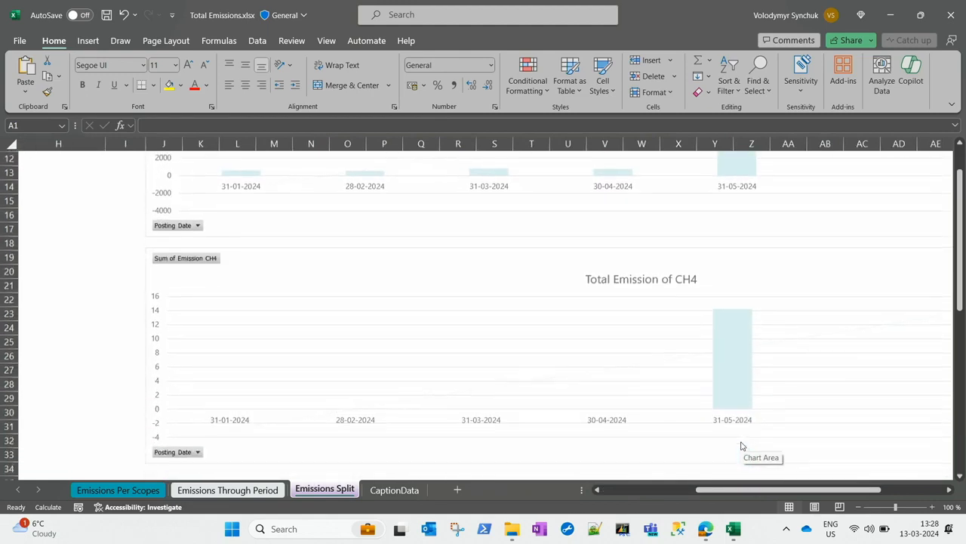
pyautogui.scroll(4, 740, 444)
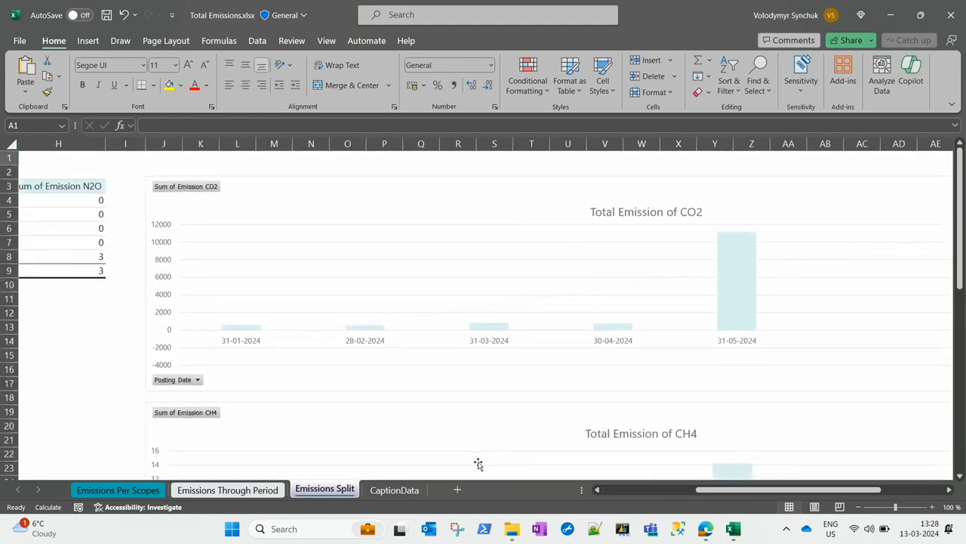
# Switch back to Business Central and display the reports available for the Chart of Sustainability Accounts
pyautogui.hotkey('alt', 'Tab')
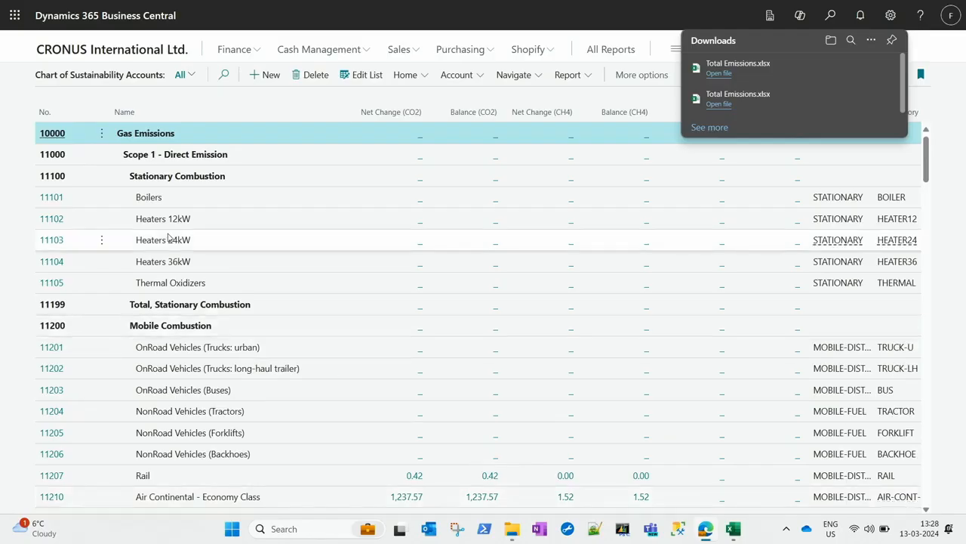
pyautogui.click(269, 112)
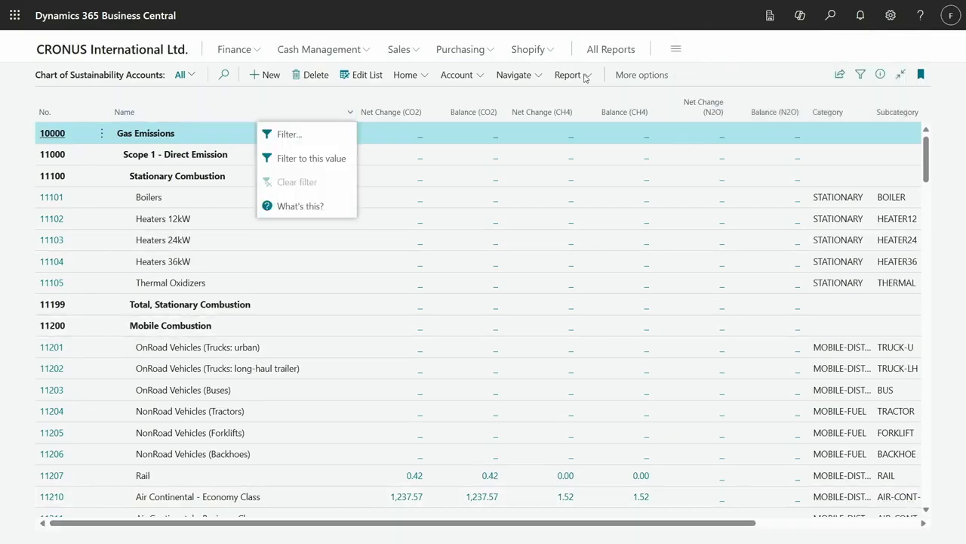
pyautogui.click(583, 76)
pyautogui.click(585, 77)
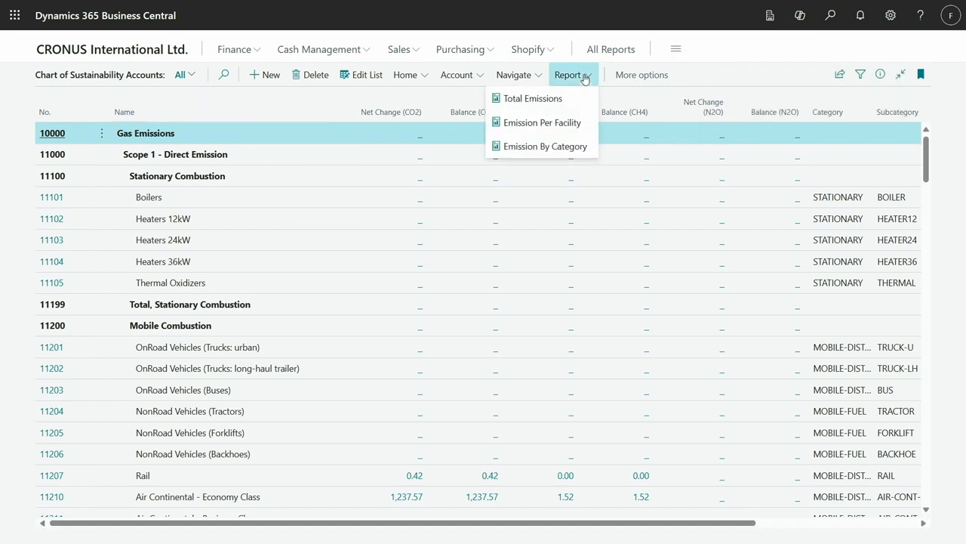